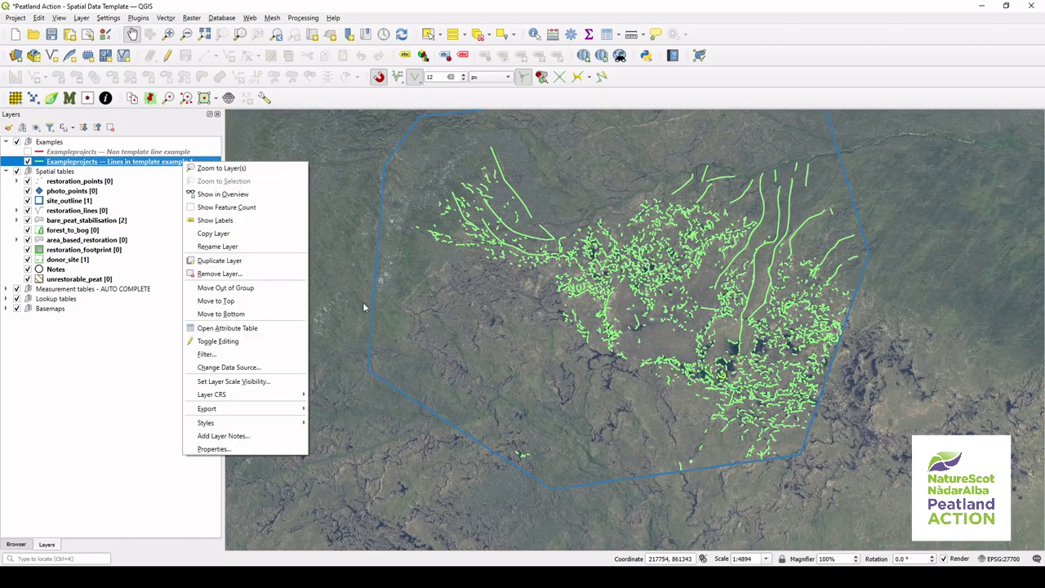
Select all features in the attribute table of the Lines in template example 1 layer and copy them
{"action": "left_click", "coordinate": [603, 102]}
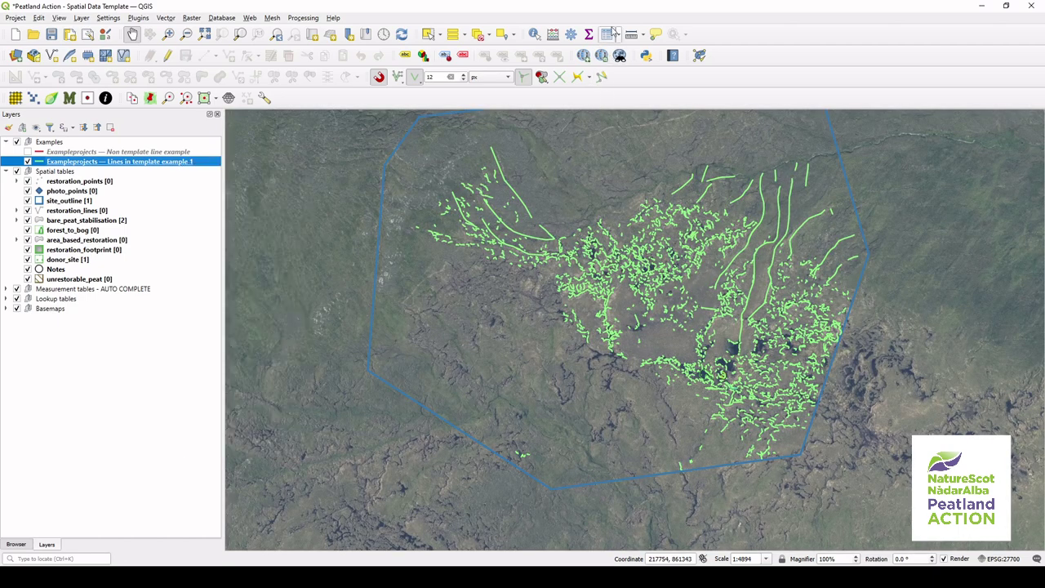
{"action": "left_click", "coordinate": [610, 35]}
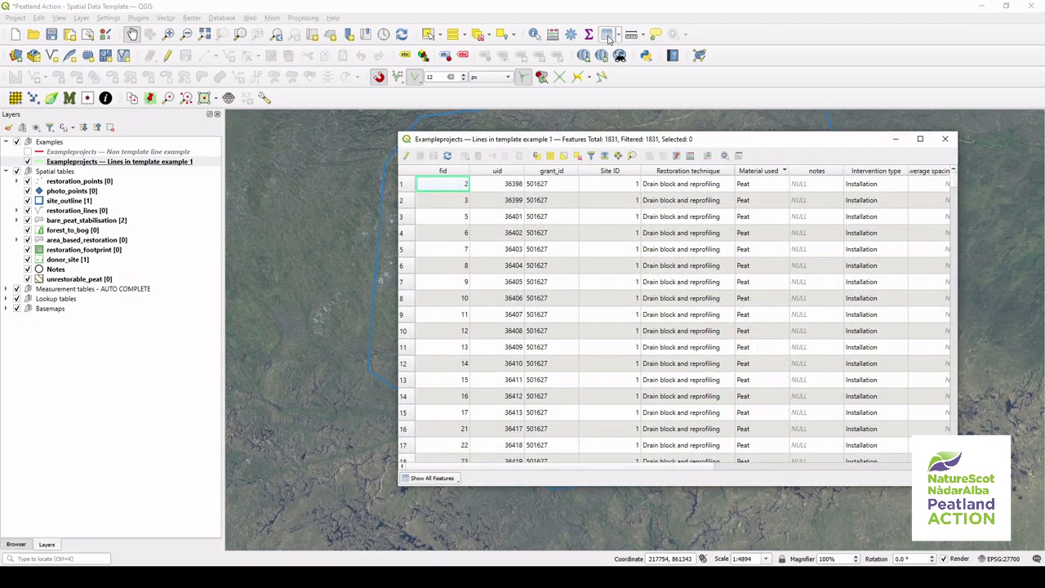
{"action": "left_click_drag", "start_coordinate": [541, 144], "coordinate": [425, 155]}
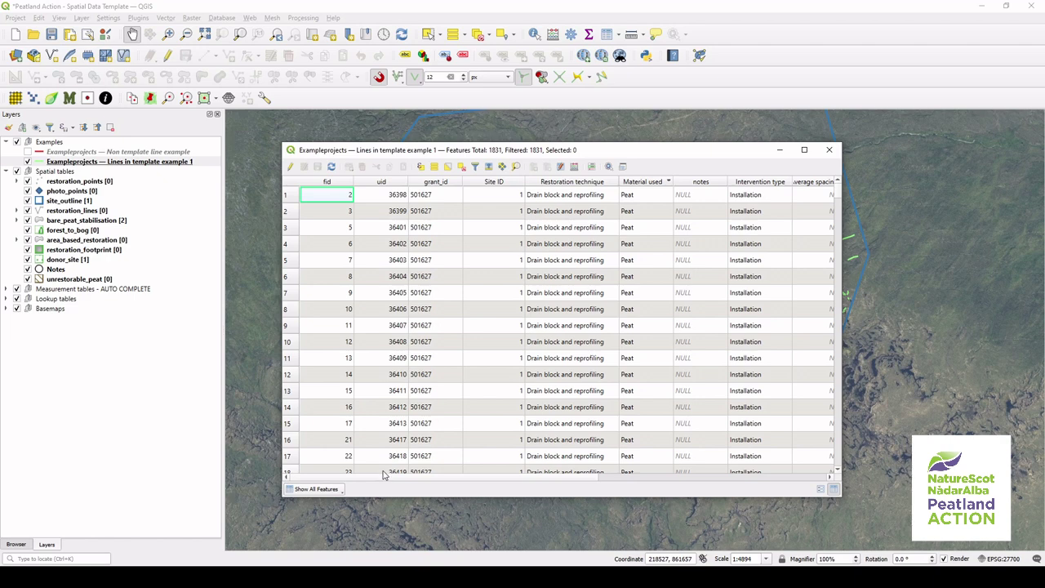
{"action": "left_click", "coordinate": [287, 181]}
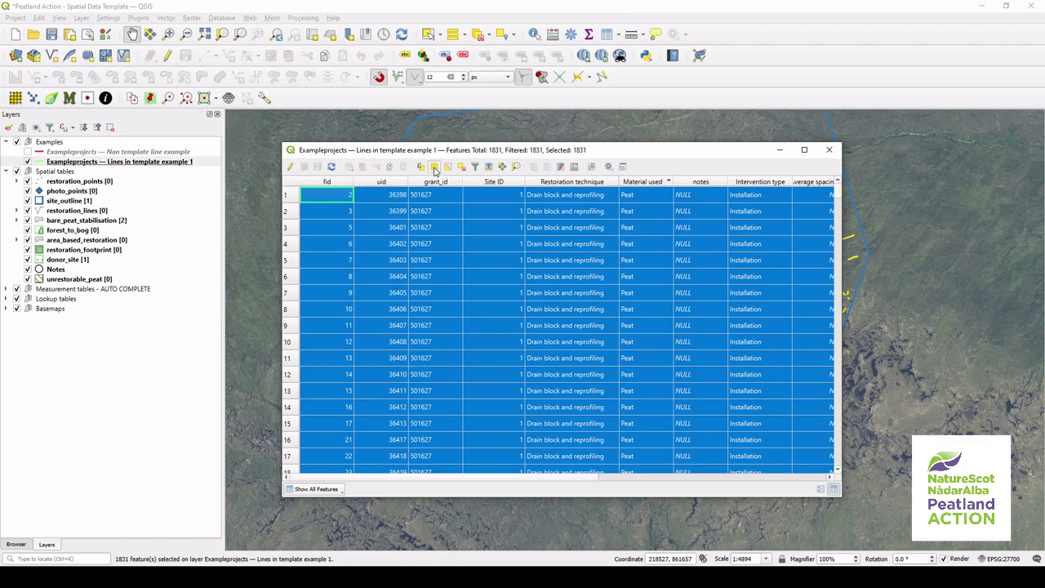
{"action": "left_click", "coordinate": [389, 168]}
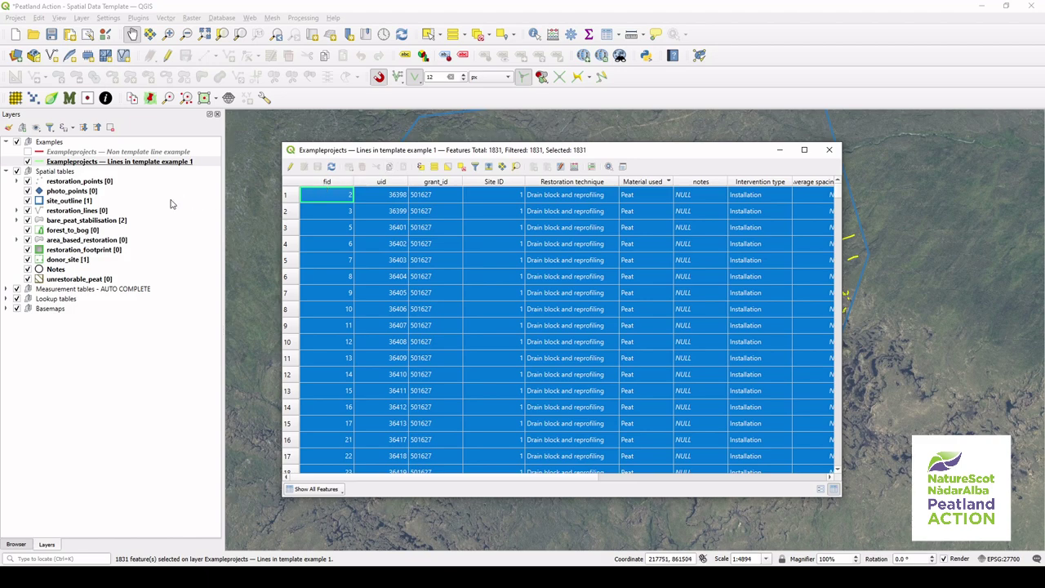
Paste the copied features into the restoration_lines attribute table with editing enabled
{"action": "left_click", "coordinate": [131, 212]}
{"action": "right_click", "coordinate": [131, 212]}
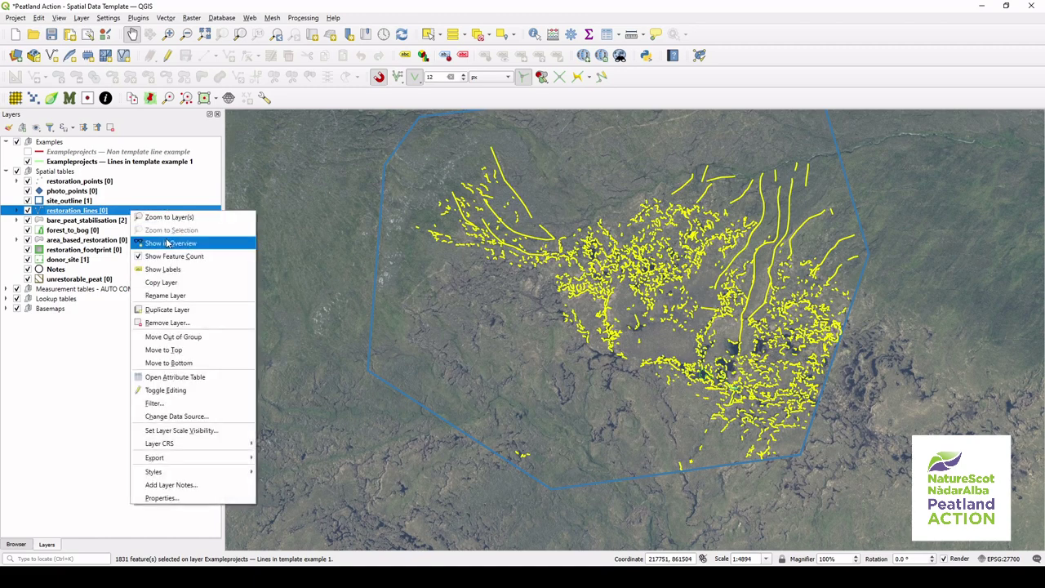
{"action": "left_click", "coordinate": [216, 380]}
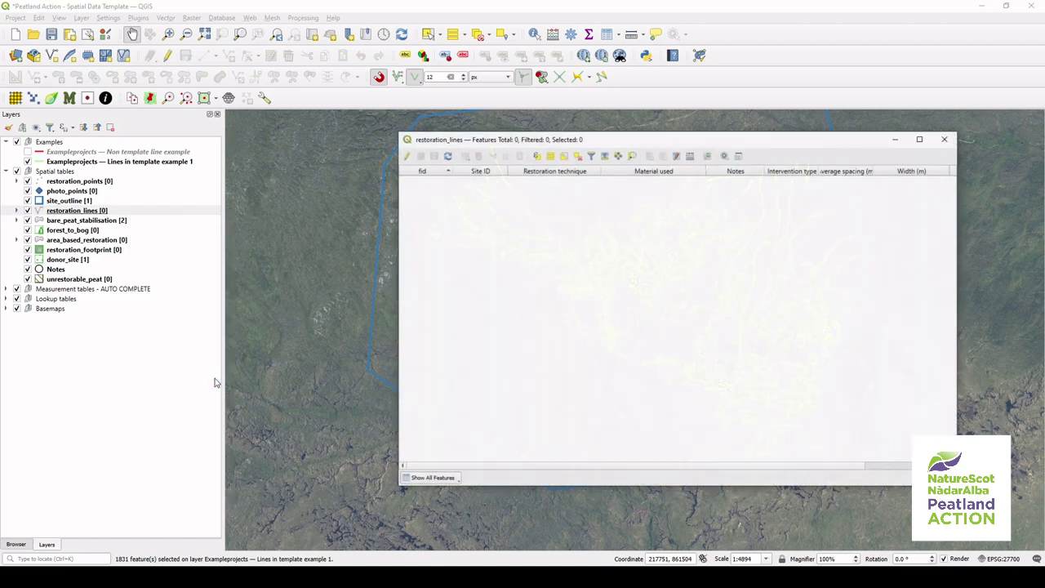
{"action": "left_click", "coordinate": [406, 156]}
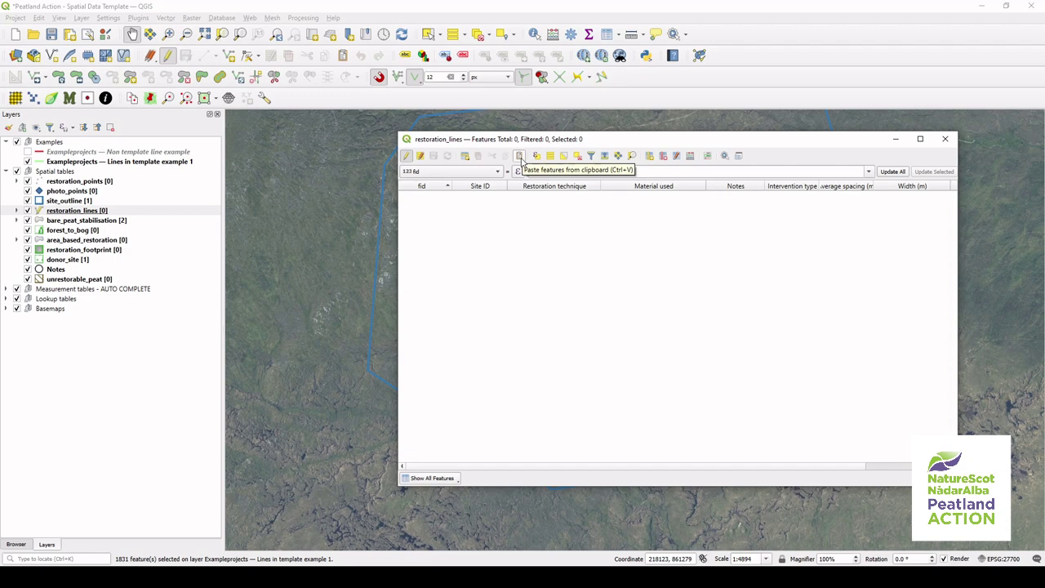
{"action": "left_click", "coordinate": [519, 156]}
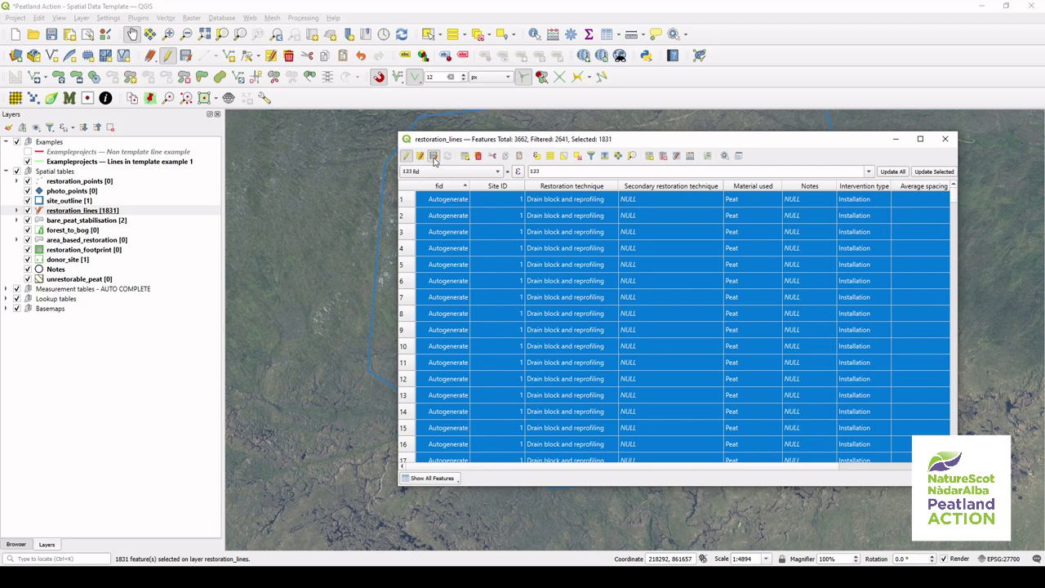
Save the edits to restoration_lines, end its editing session, and close the attribute table
{"action": "left_click", "coordinate": [434, 156]}
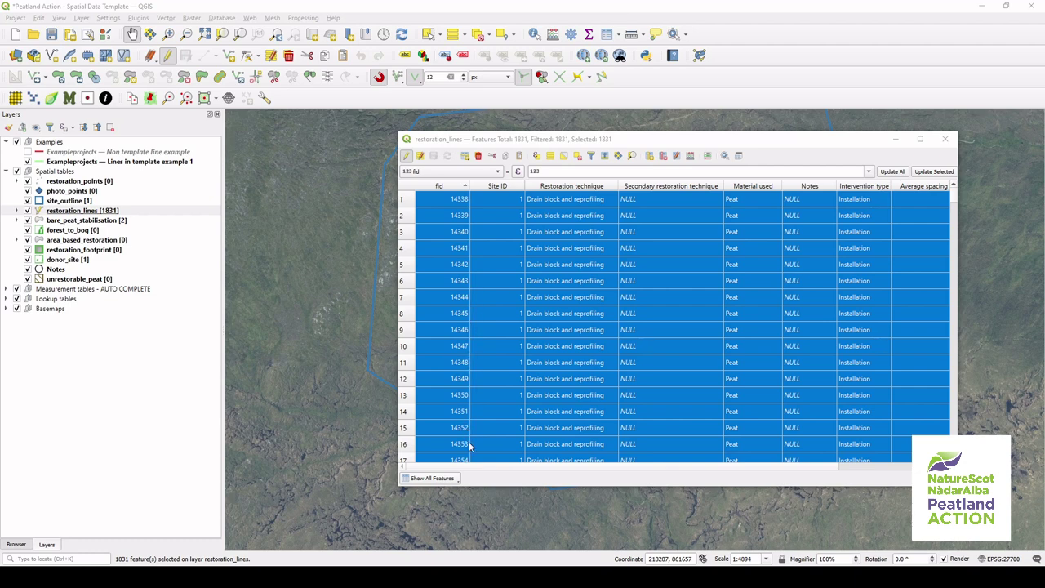
{"action": "left_click", "coordinate": [407, 157]}
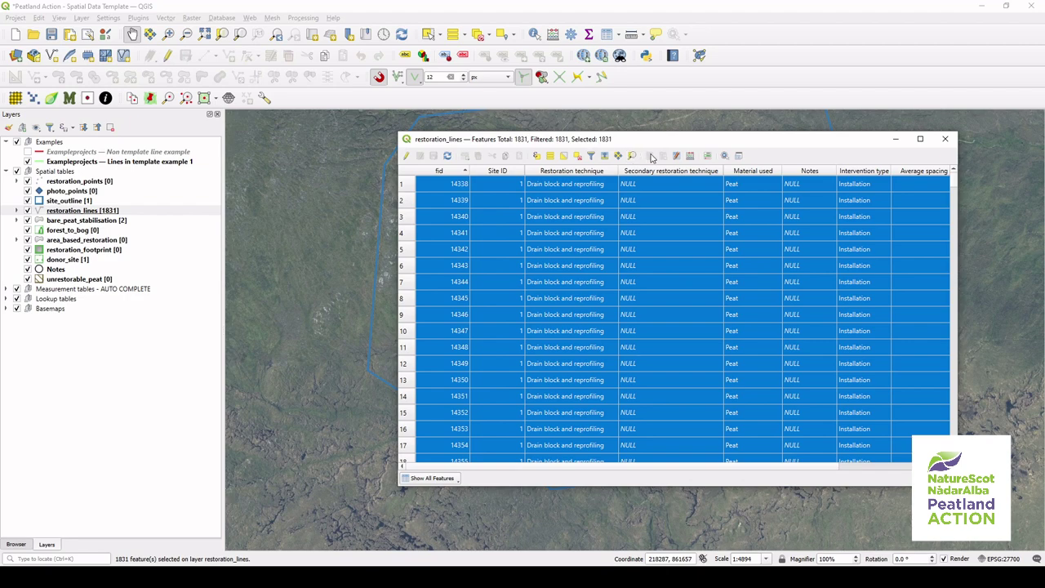
{"action": "left_click", "coordinate": [946, 141]}
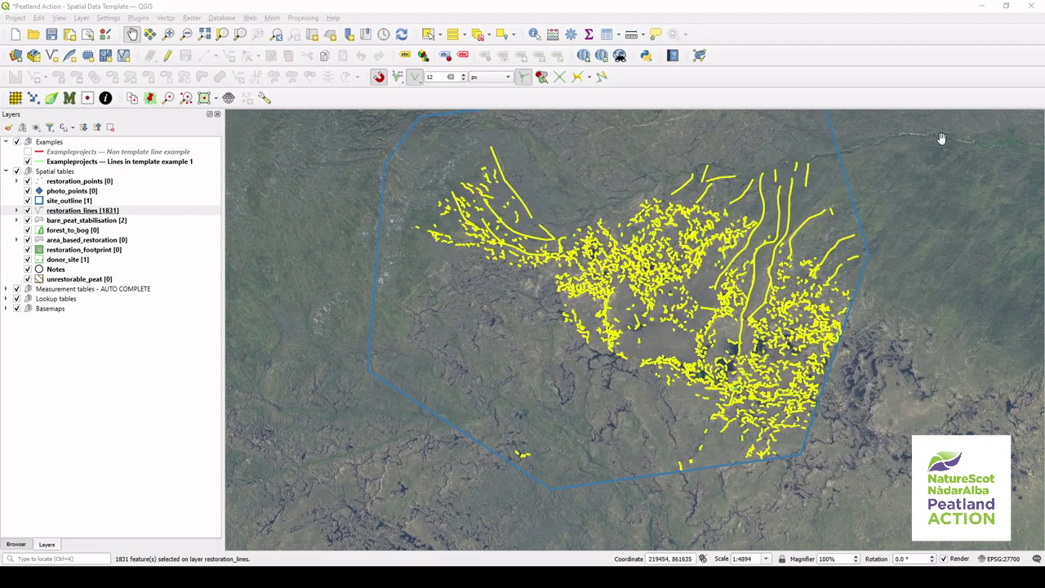
Deselect all features and hide the Lines in template example 1 layer
{"action": "left_click_drag", "start_coordinate": [599, 171], "coordinate": [585, 212]}
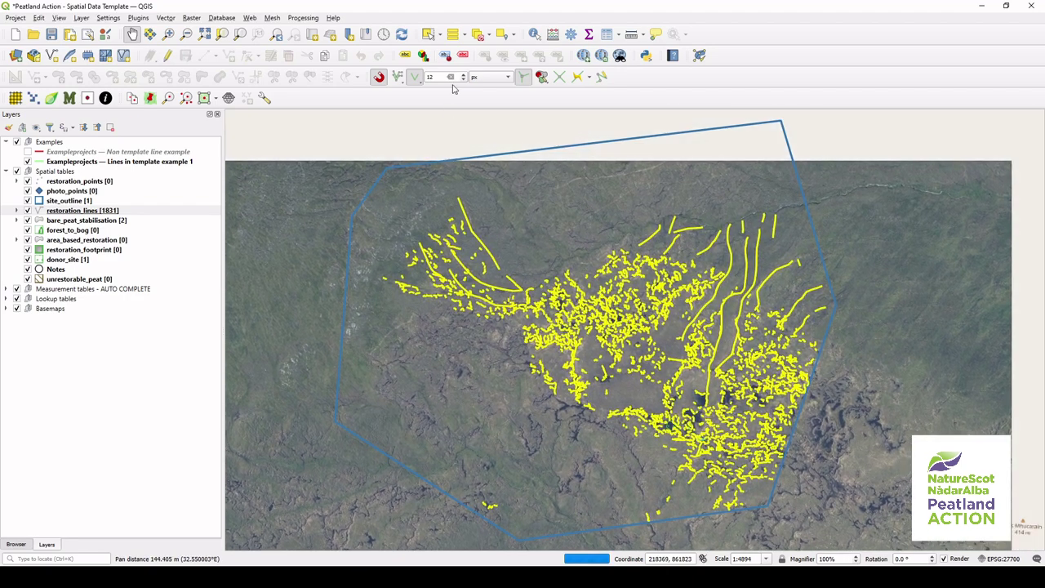
{"action": "left_click", "coordinate": [478, 36]}
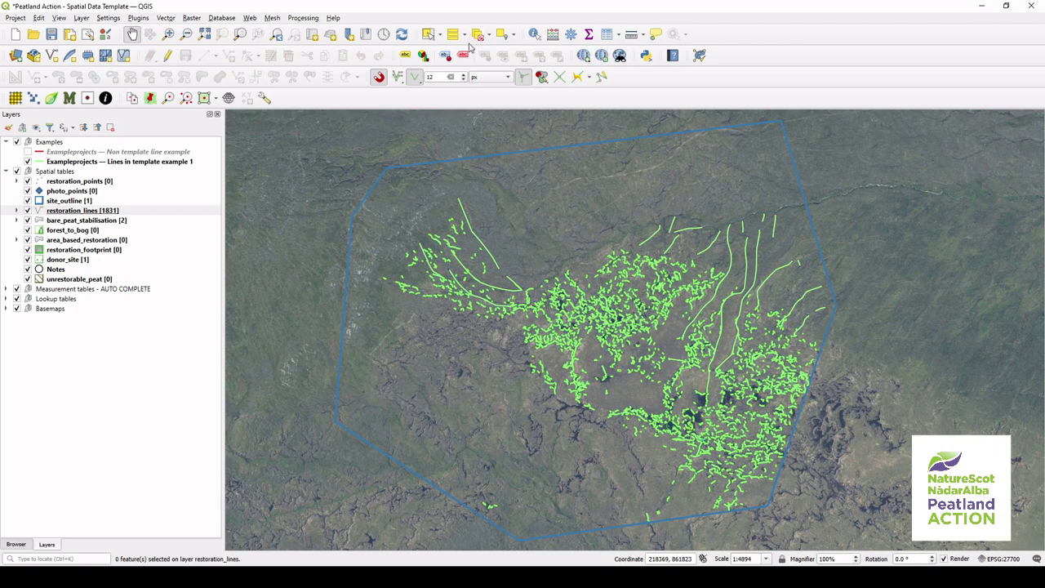
{"action": "left_click", "coordinate": [27, 162]}
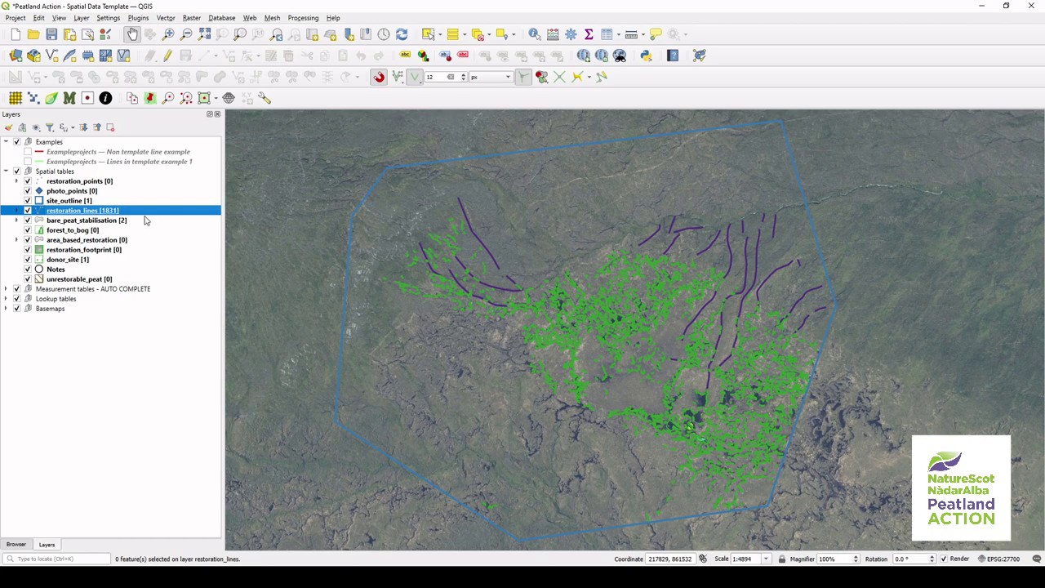
Expand the restoration_lines legend to examine its technique categories, including Hag reprofiling, and collapse it again
{"action": "left_click", "coordinate": [15, 212]}
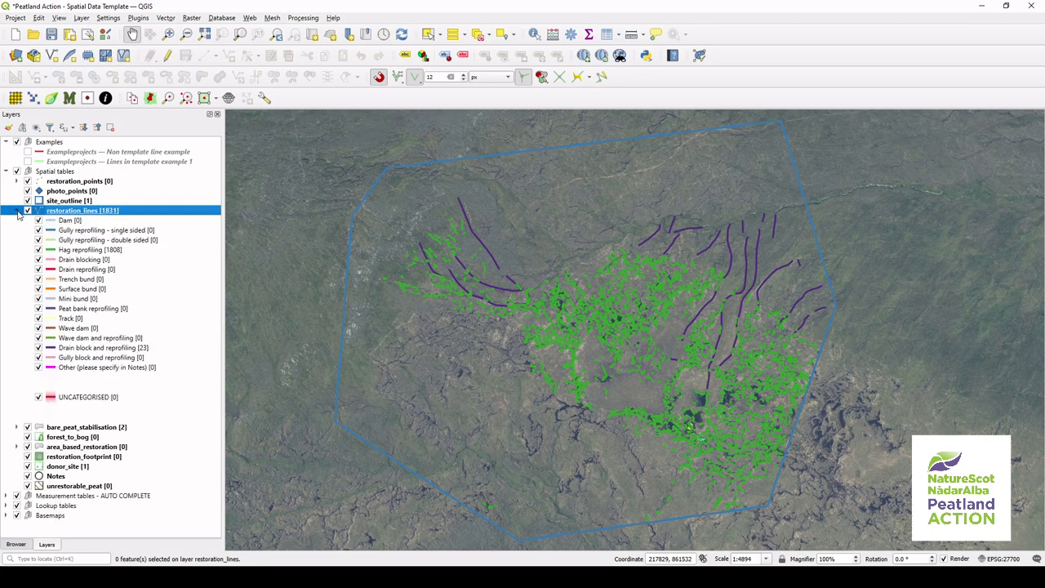
{"action": "left_click", "coordinate": [128, 253]}
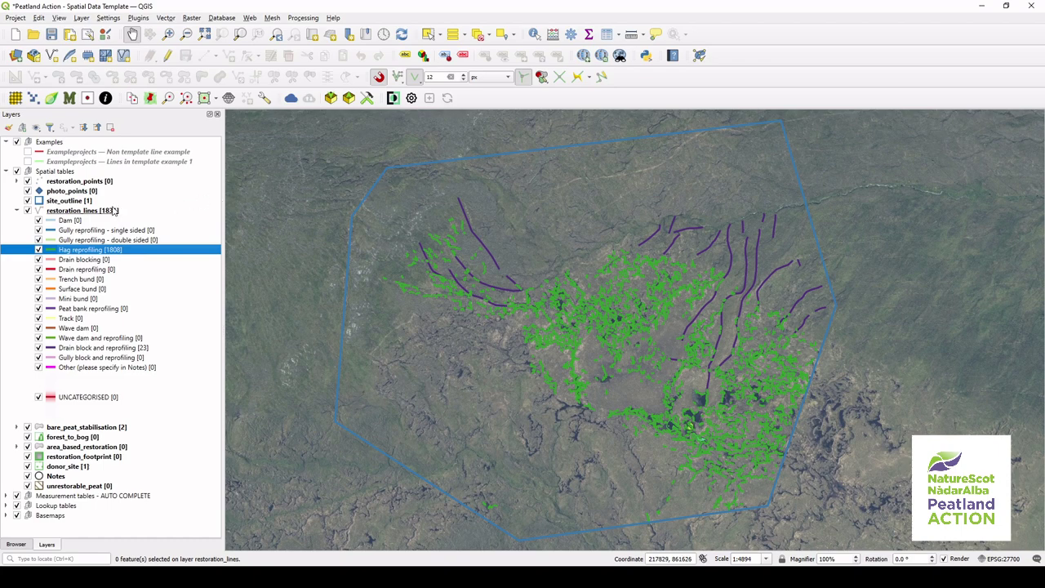
{"action": "left_click", "coordinate": [114, 211]}
{"action": "left_click", "coordinate": [17, 211]}
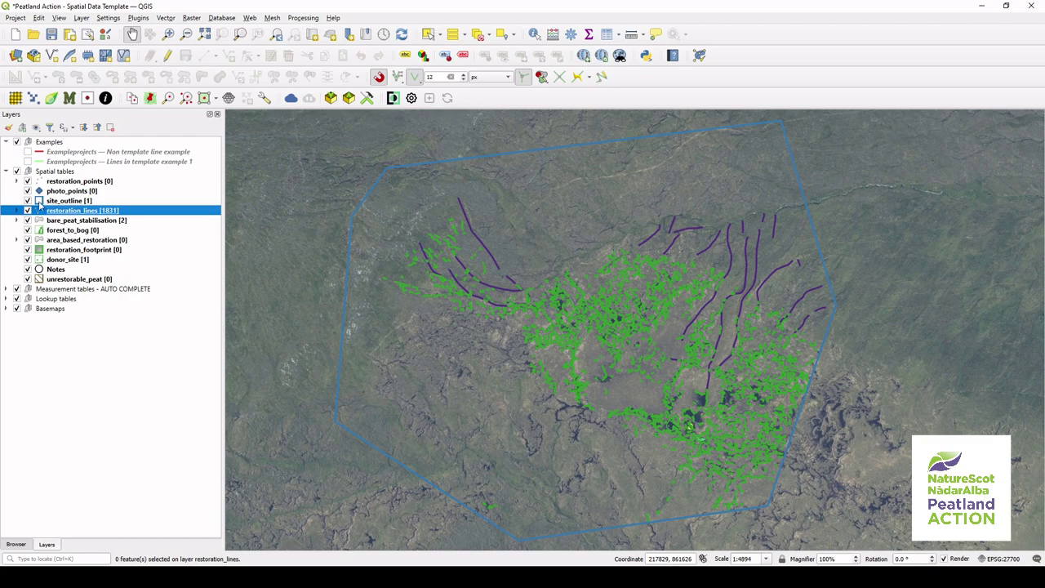
Make the Non template line example layer visible on the map
{"action": "left_click", "coordinate": [67, 173]}
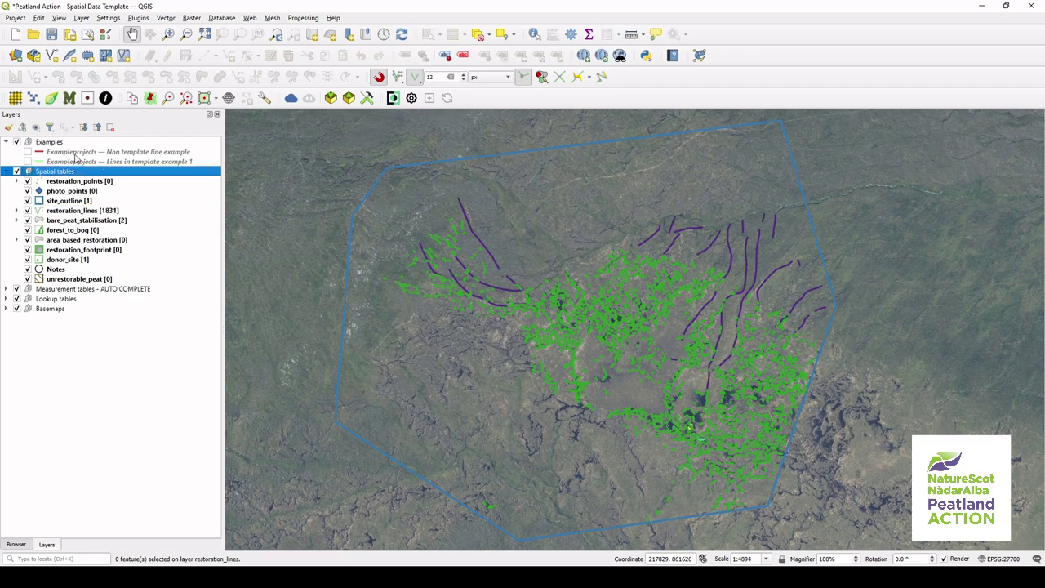
{"action": "left_click", "coordinate": [75, 152]}
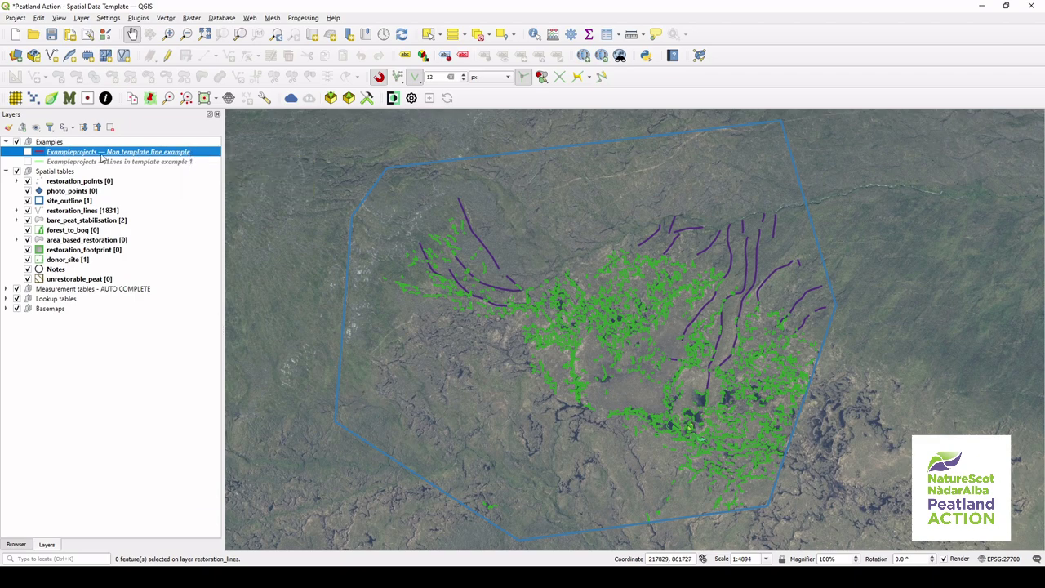
{"action": "left_click", "coordinate": [28, 151]}
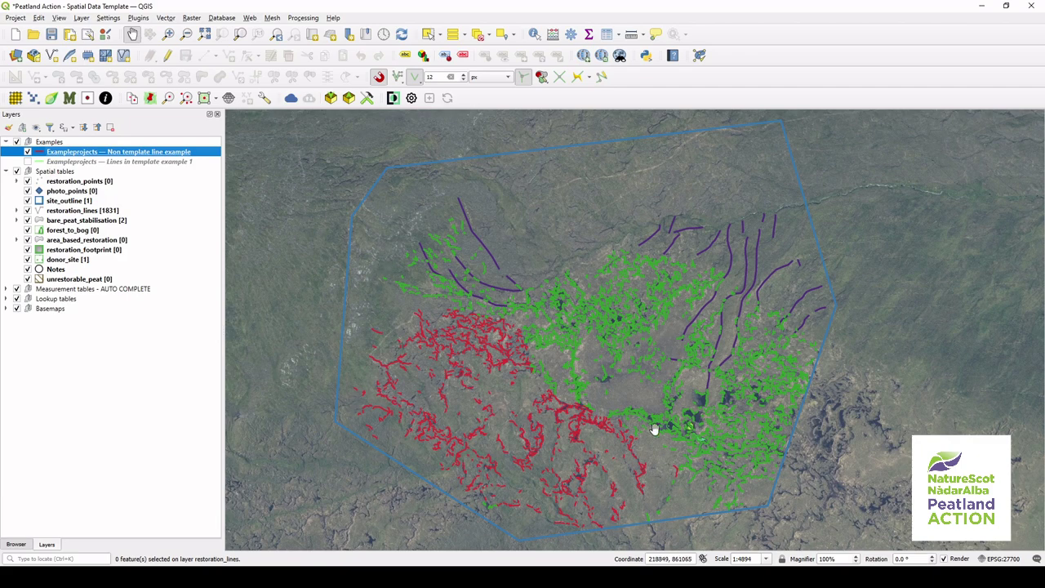
Select all features in the attribute table of the Non template line example layer and copy them
{"action": "right_click", "coordinate": [211, 152]}
{"action": "left_click", "coordinate": [296, 317]}
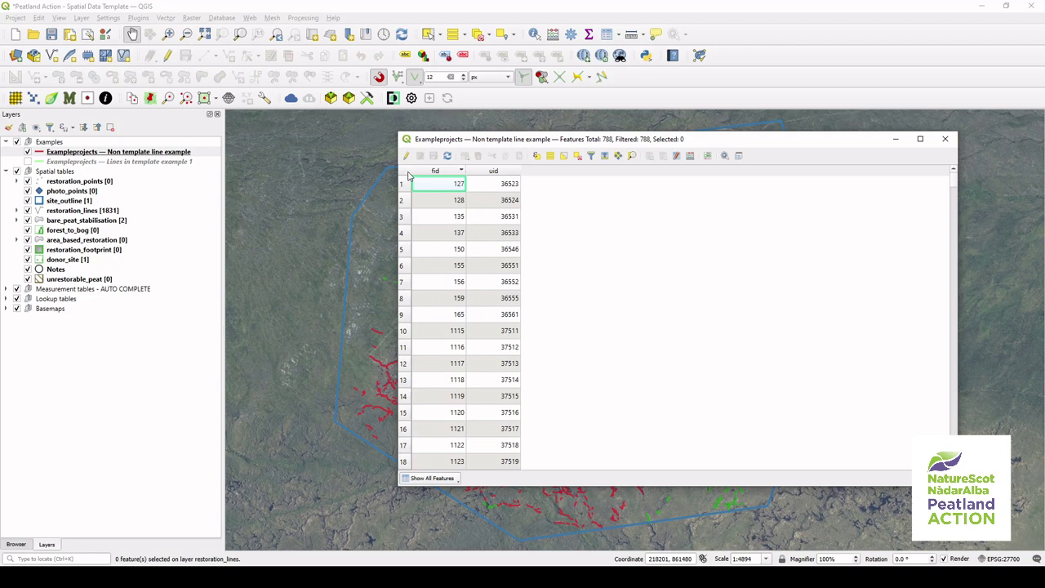
{"action": "left_click", "coordinate": [409, 175]}
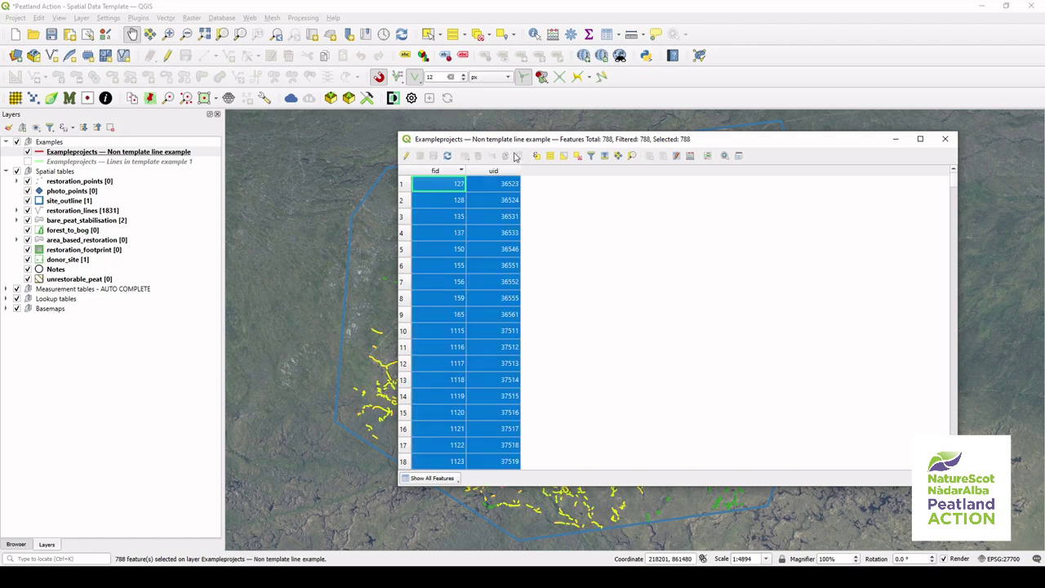
Try to paste the copied non-template lines into the restoration_lines attribute table with editing enabled
{"action": "left_click", "coordinate": [157, 212]}
{"action": "right_click", "coordinate": [156, 212]}
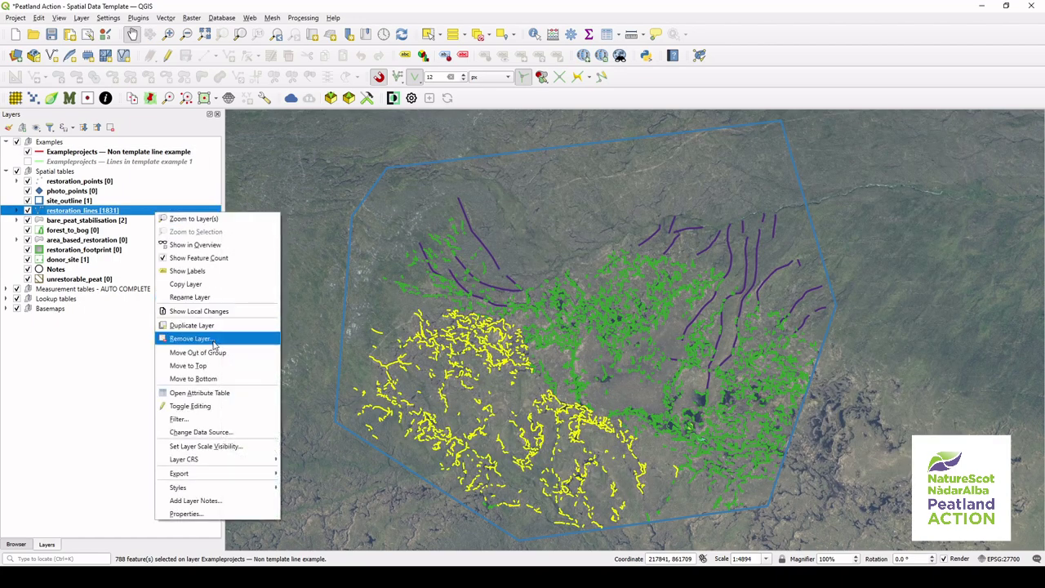
{"action": "left_click", "coordinate": [214, 392]}
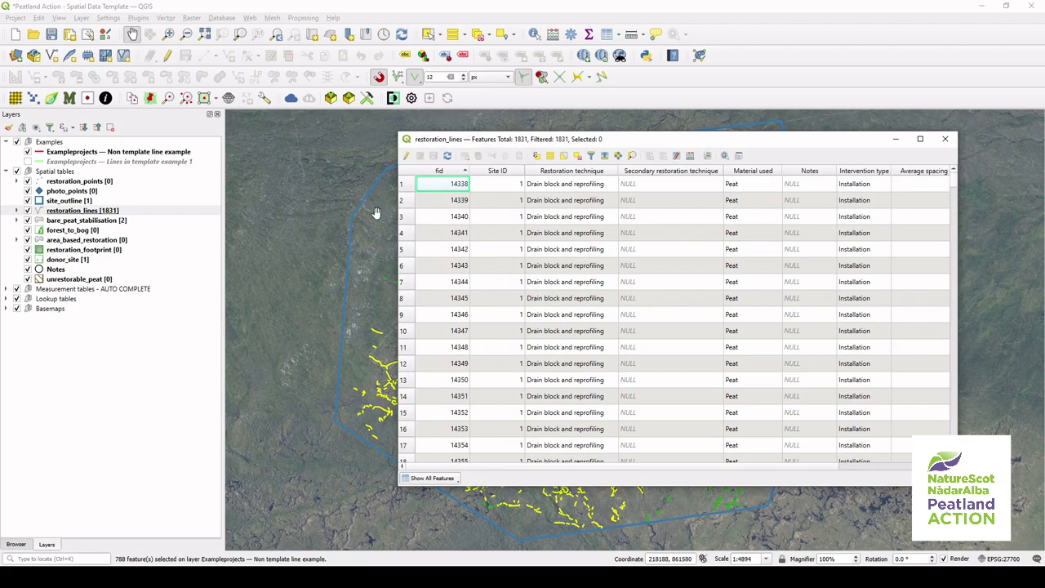
{"action": "left_click", "coordinate": [406, 155]}
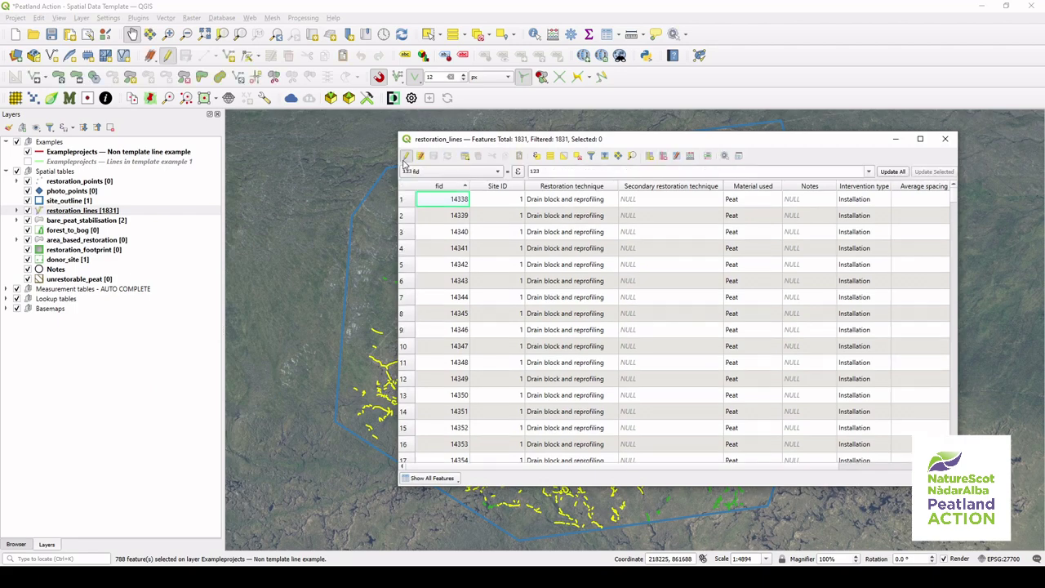
{"action": "left_click", "coordinate": [520, 155]}
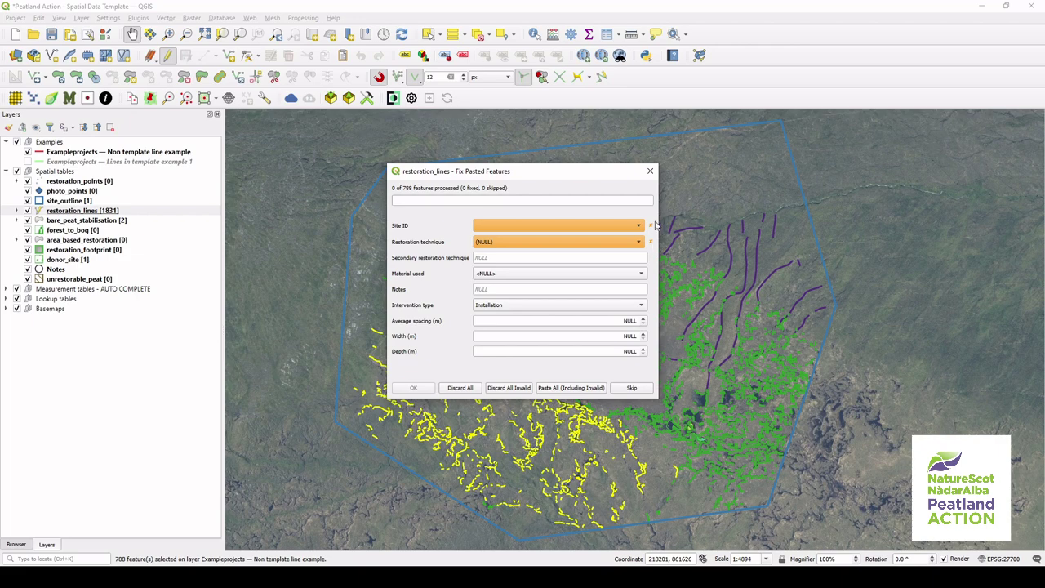
Fix the first pasted feature with Site ID 1 and restoration technique Hag reprofiling, and discard all the pasted features
{"action": "left_click", "coordinate": [485, 226]}
{"action": "left_click", "coordinate": [502, 227]}
{"action": "left_click", "coordinate": [506, 243]}
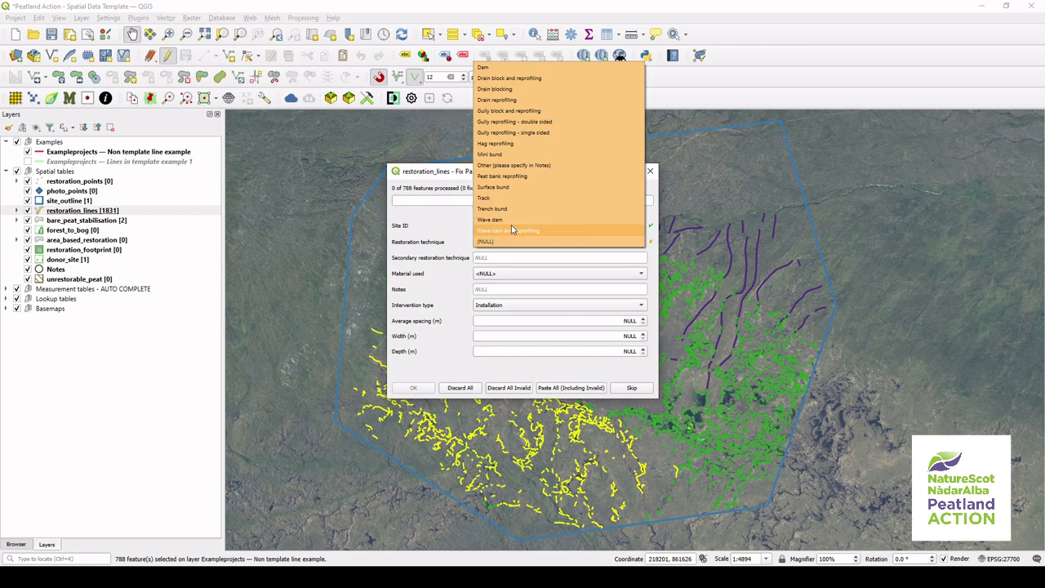
{"action": "left_click", "coordinate": [511, 144]}
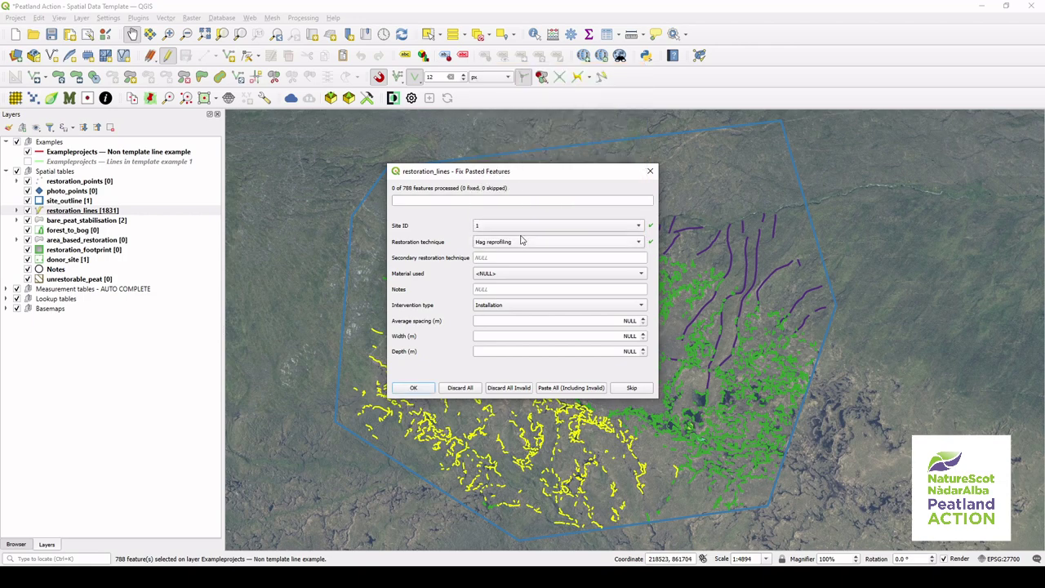
{"action": "left_click", "coordinate": [426, 390]}
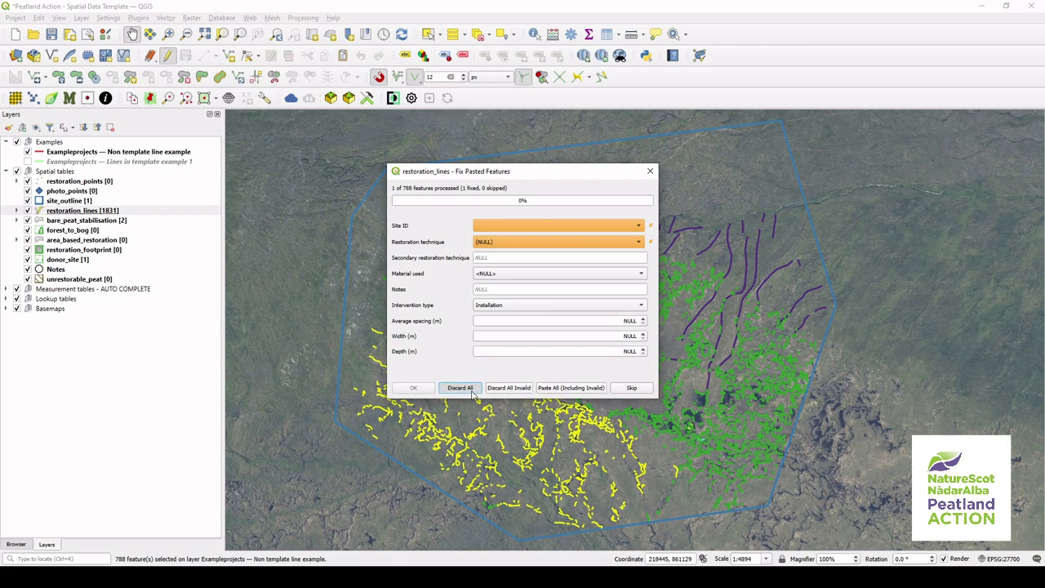
{"action": "left_click", "coordinate": [461, 388]}
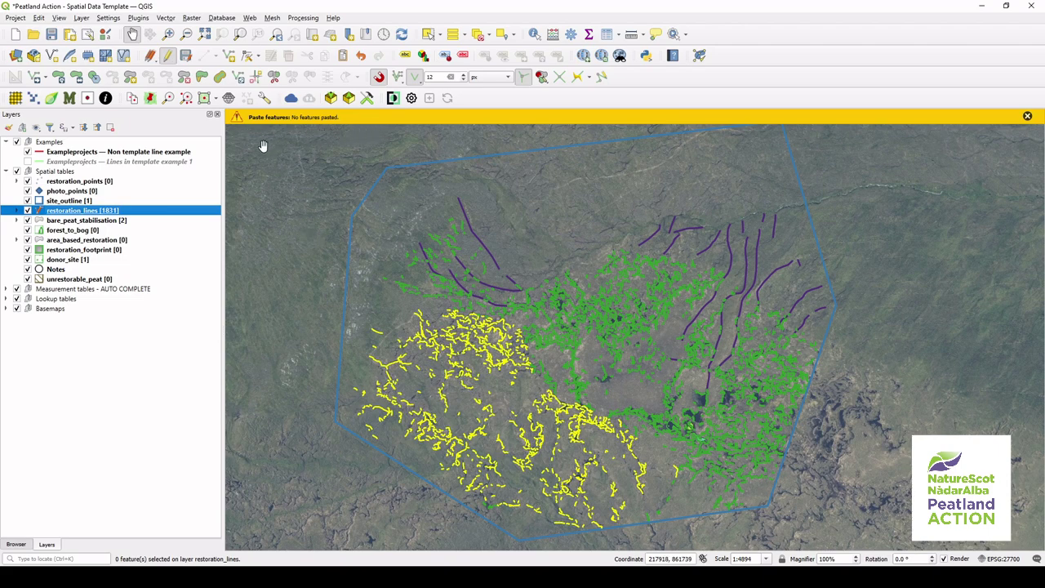
Try to create a 32-bit integer field named site ID in the Non template line example table, and cancel the field calculator
{"action": "right_click", "coordinate": [190, 151]}
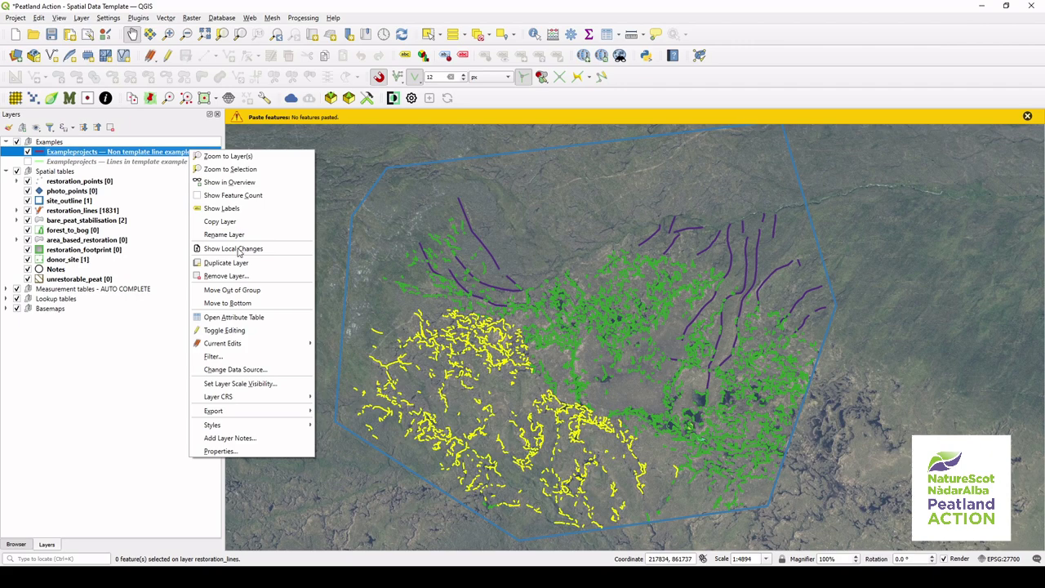
{"action": "left_click", "coordinate": [234, 317]}
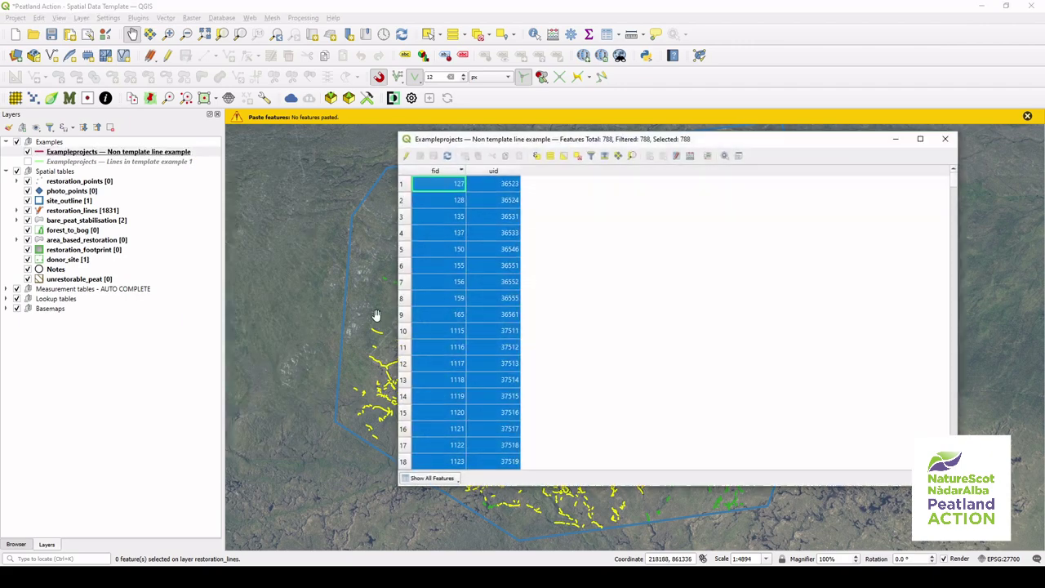
{"action": "left_click", "coordinate": [689, 156]}
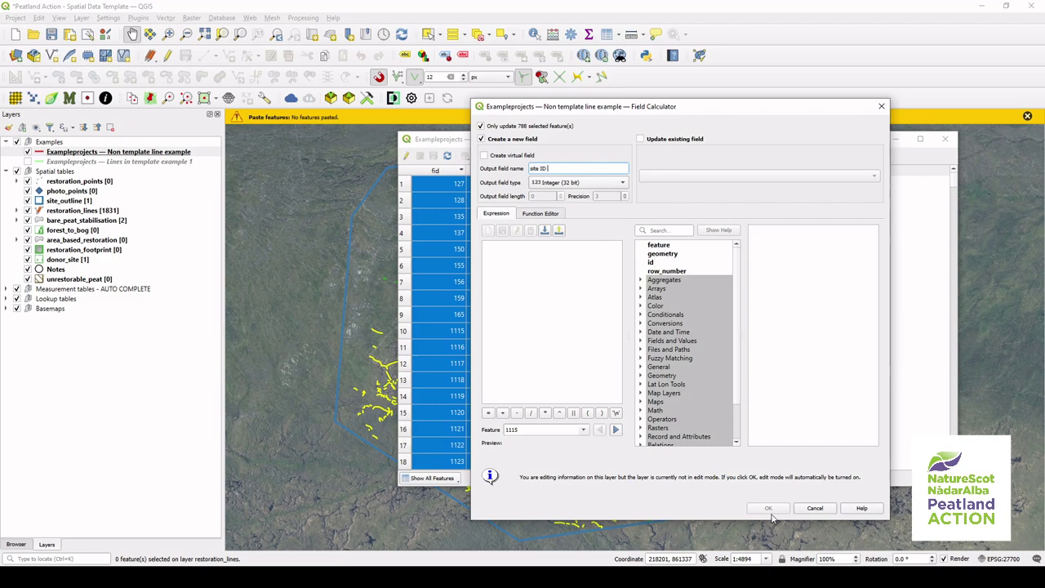
{"action": "left_click", "coordinate": [809, 508]}
{"action": "left_click", "coordinate": [945, 140]}
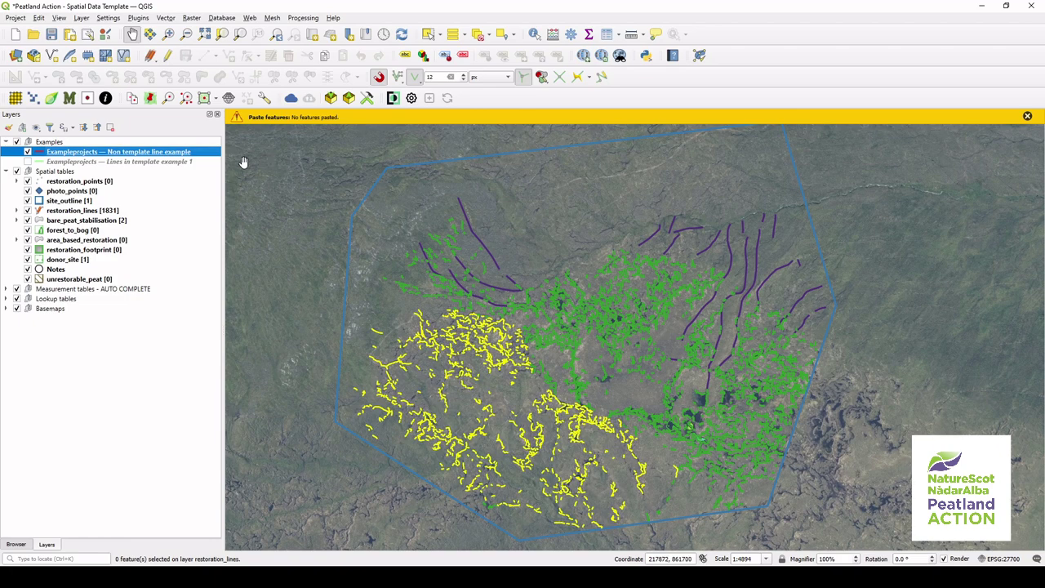
Paste all the copied non-template lines, including the invalid ones, into the restoration_lines attribute table
{"action": "double_click", "coordinate": [139, 209]}
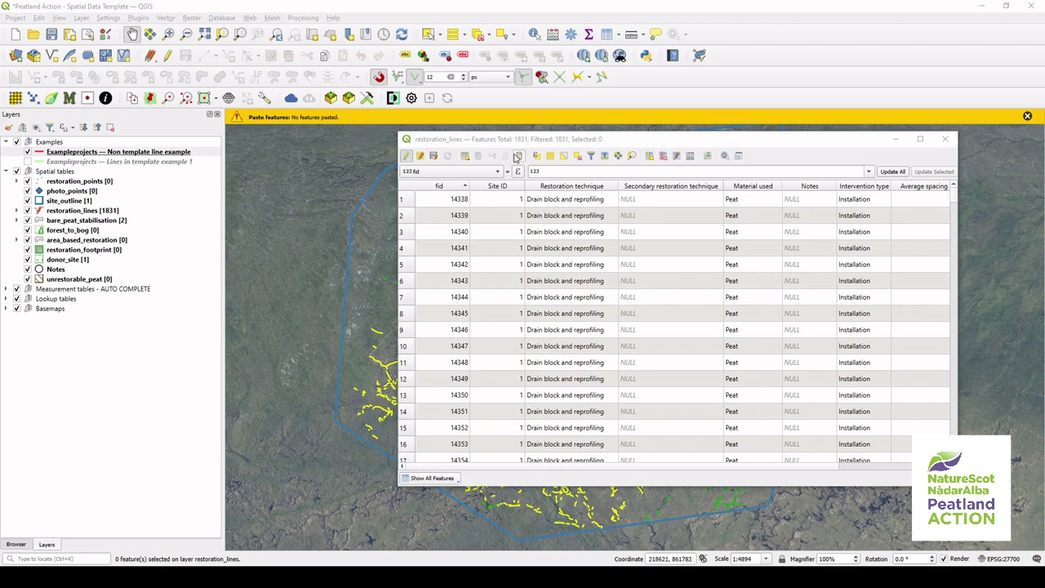
{"action": "left_click", "coordinate": [519, 157]}
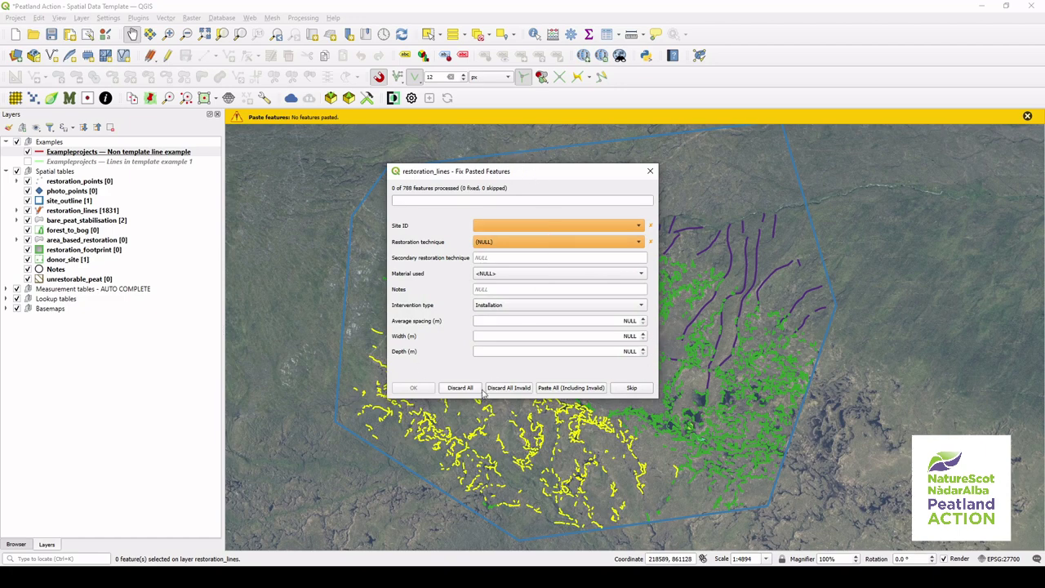
{"action": "left_click", "coordinate": [554, 389]}
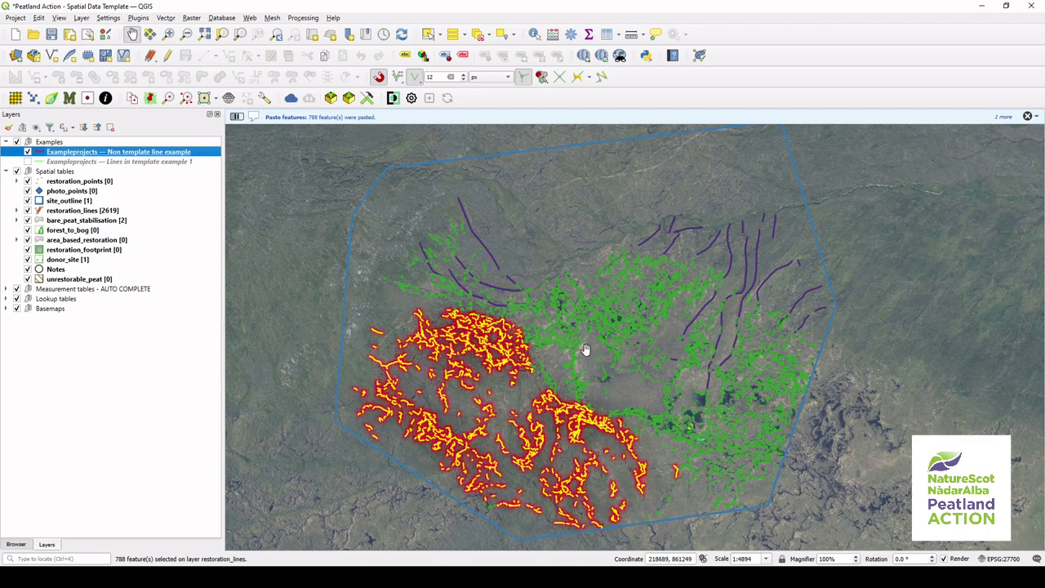
{"action": "key", "text": "ctrl+v"}
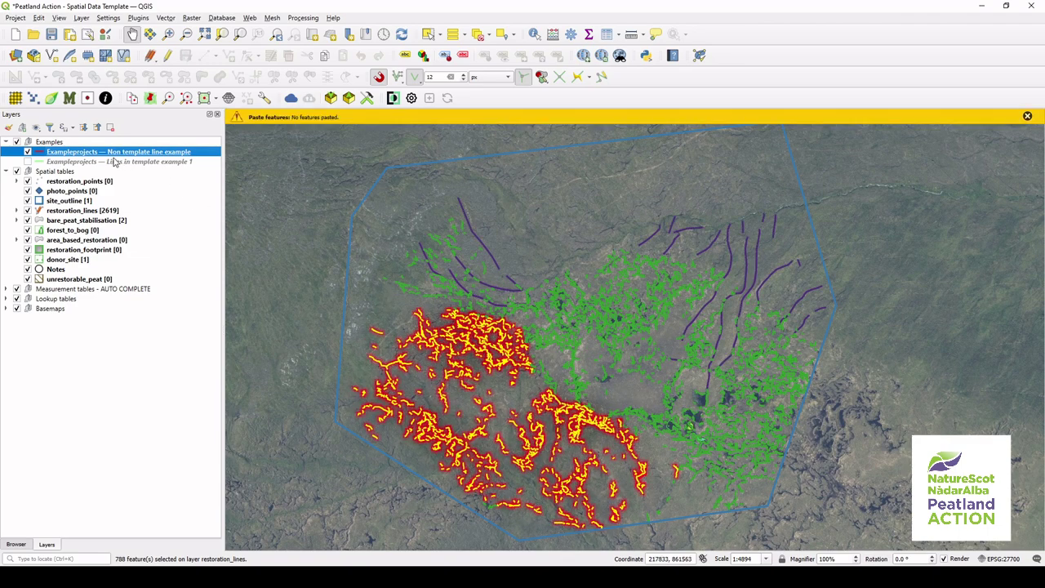
Hide the Non template line example layer and expand the restoration_lines legend to its UNCATEGORISED class
{"action": "left_click", "coordinate": [28, 153]}
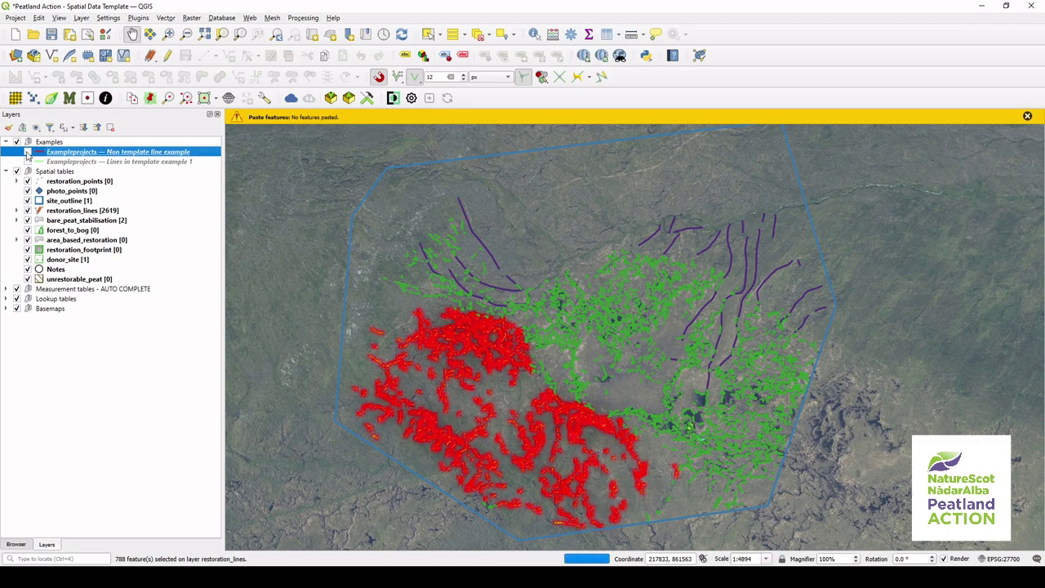
{"action": "left_click", "coordinate": [16, 212]}
{"action": "left_click", "coordinate": [63, 214]}
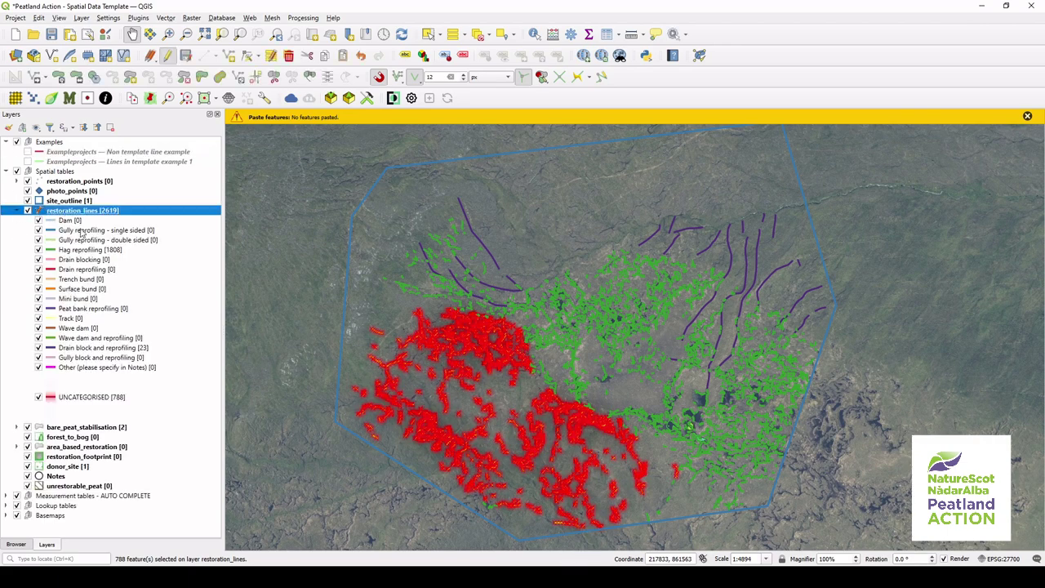
{"action": "left_click", "coordinate": [79, 400]}
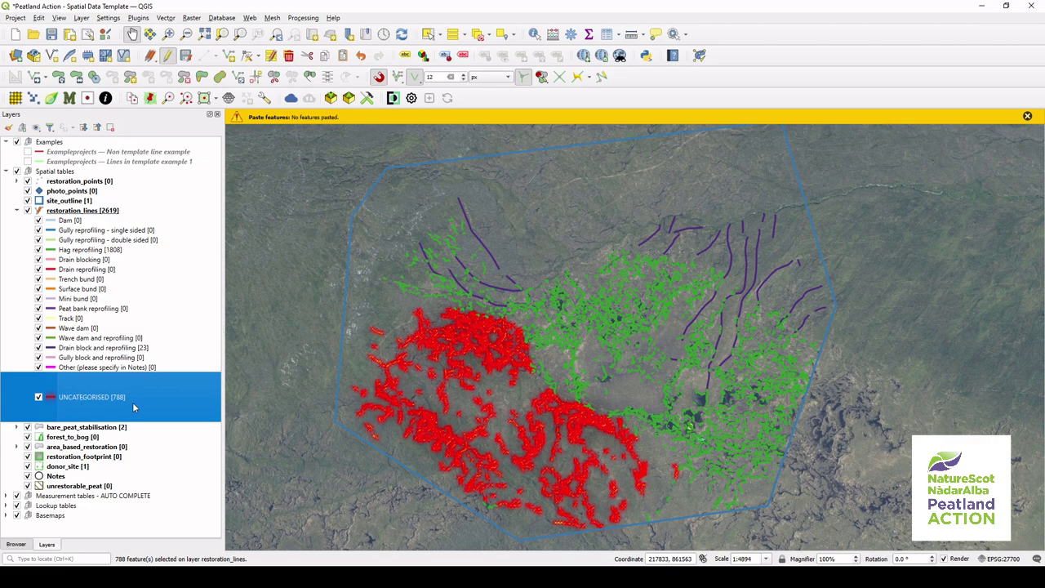
{"action": "left_click", "coordinate": [1027, 116]}
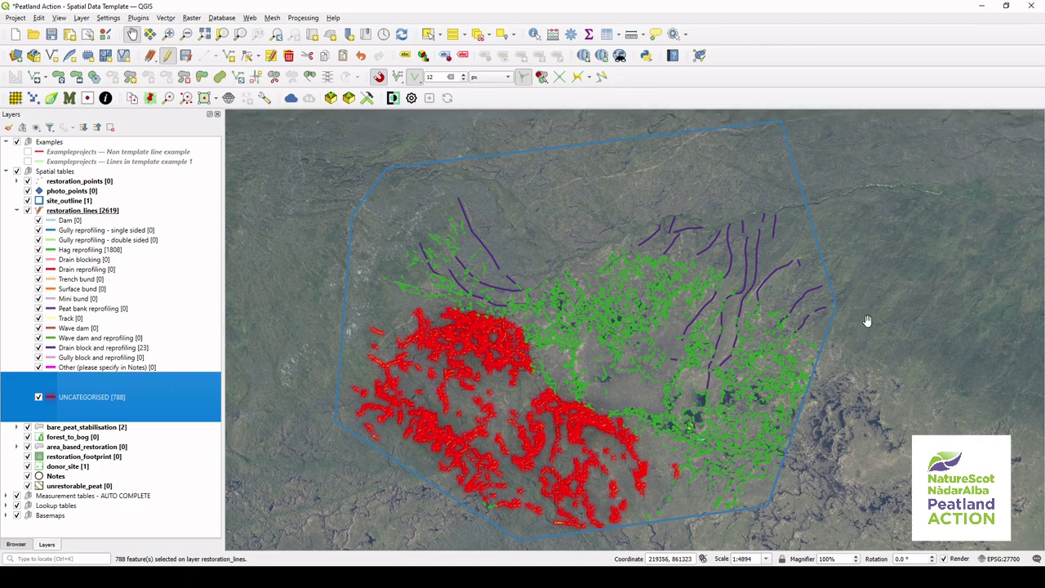
Show only the selected features in the restoration_lines attribute table, sorted by Restoration technique
{"action": "left_click", "coordinate": [83, 200]}
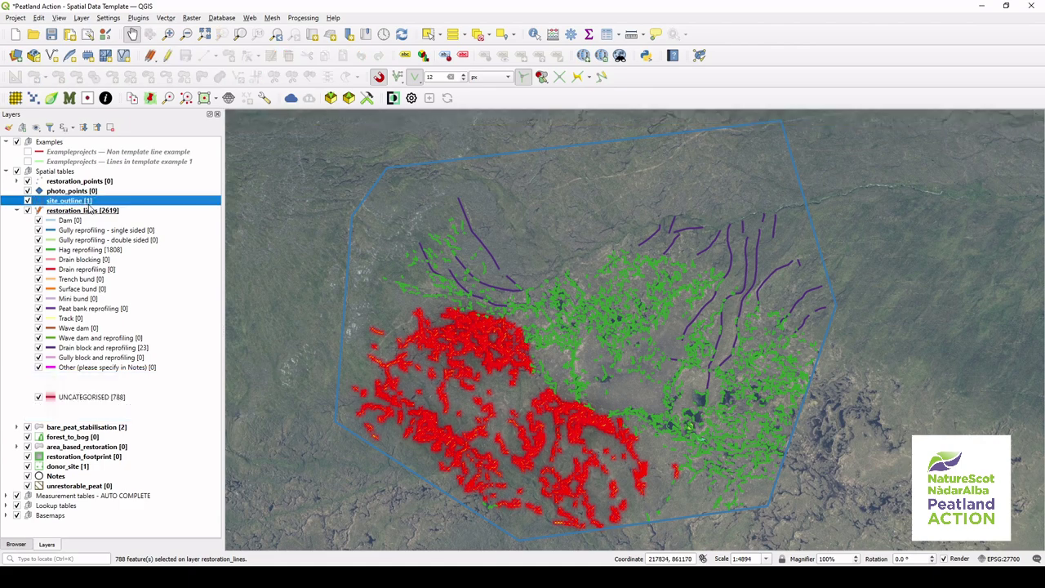
{"action": "left_click", "coordinate": [102, 210]}
{"action": "right_click", "coordinate": [215, 213]}
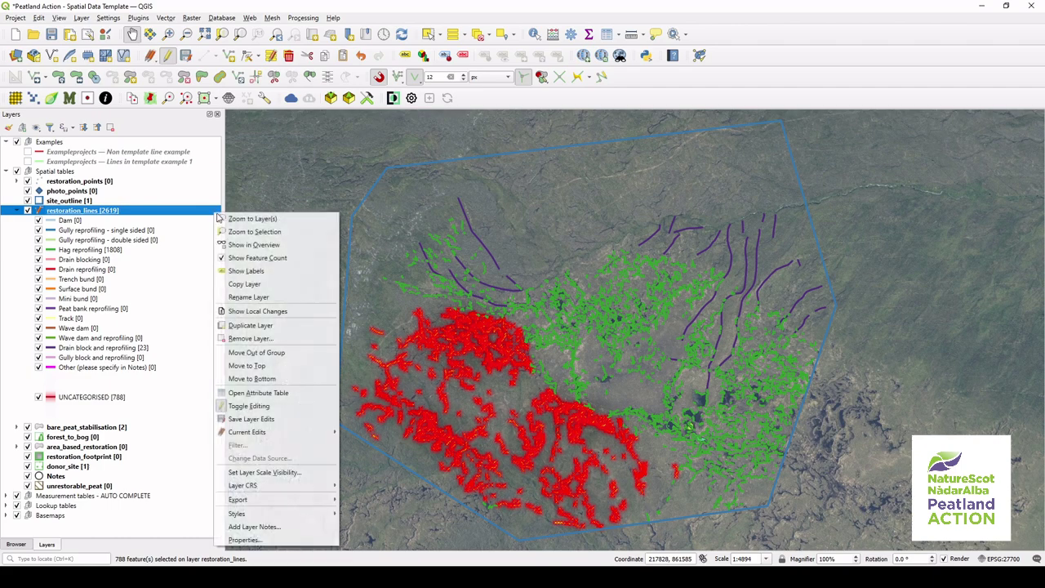
{"action": "left_click", "coordinate": [231, 393]}
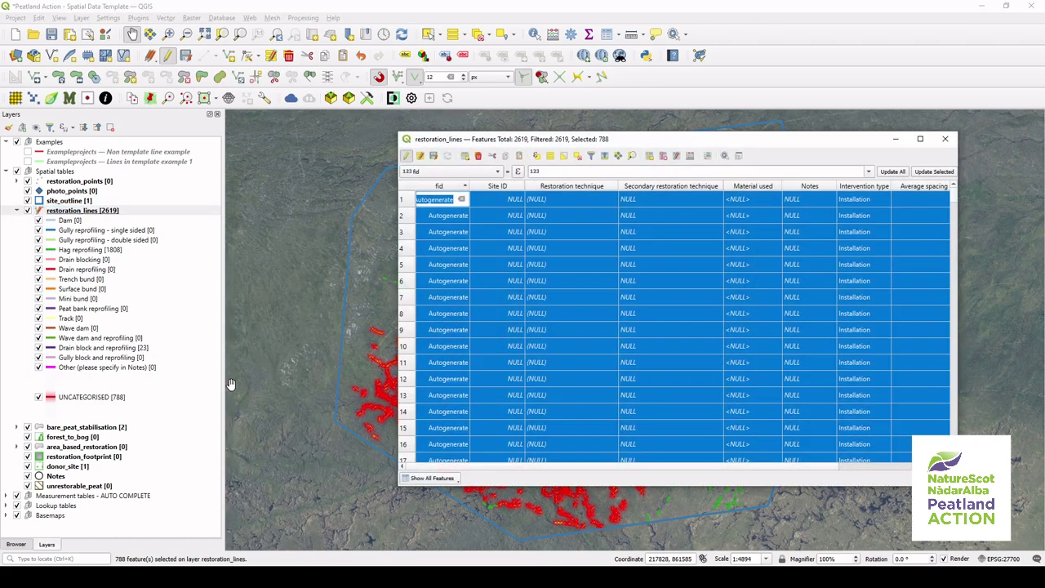
{"action": "left_click", "coordinate": [548, 187]}
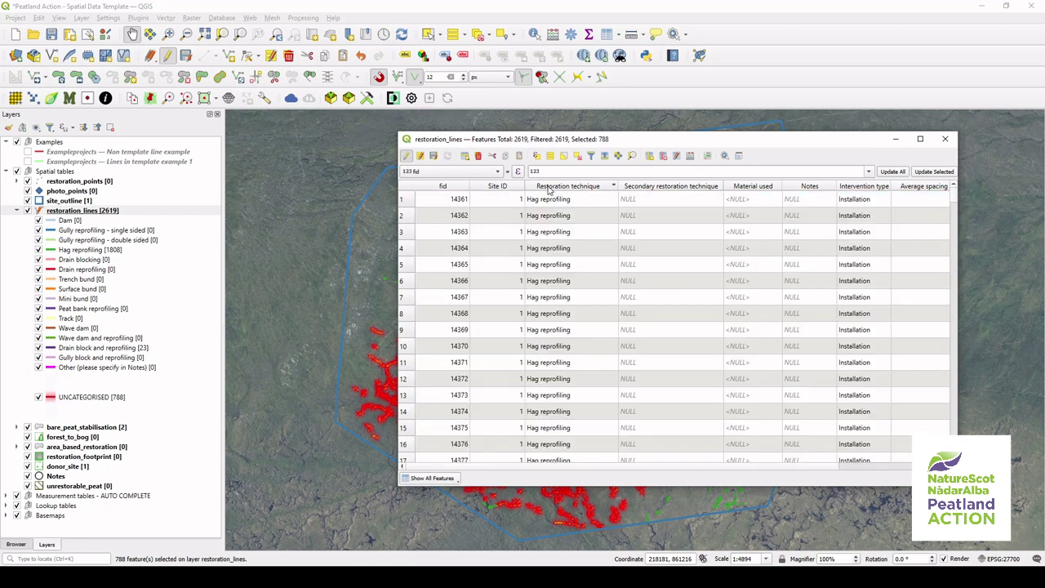
{"action": "left_click", "coordinate": [548, 187]}
{"action": "scroll", "coordinate": [521, 346], "scroll_direction": "down", "scroll_amount": 16}
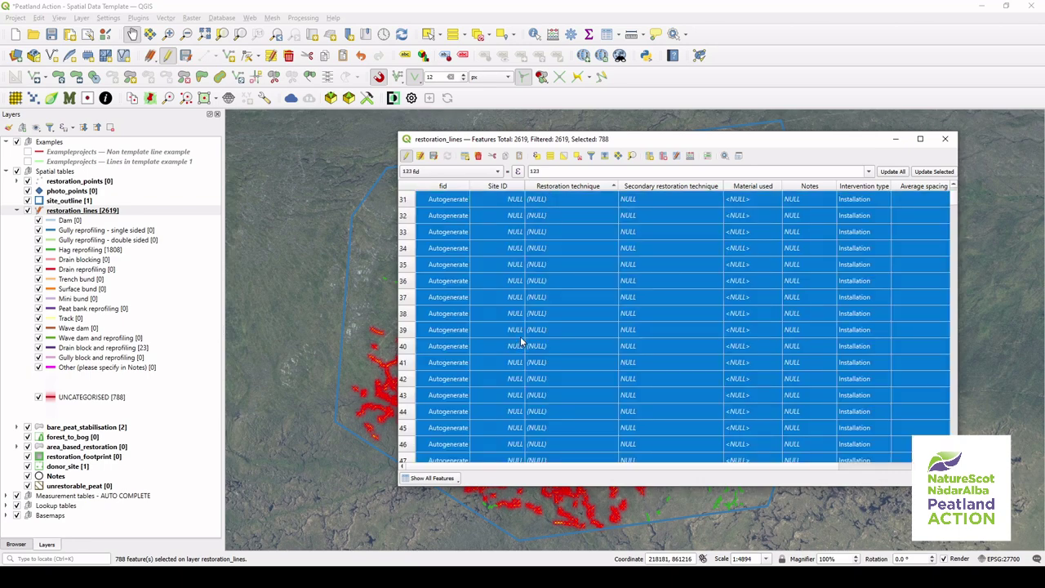
{"action": "left_click", "coordinate": [454, 481]}
{"action": "left_click", "coordinate": [464, 388]}
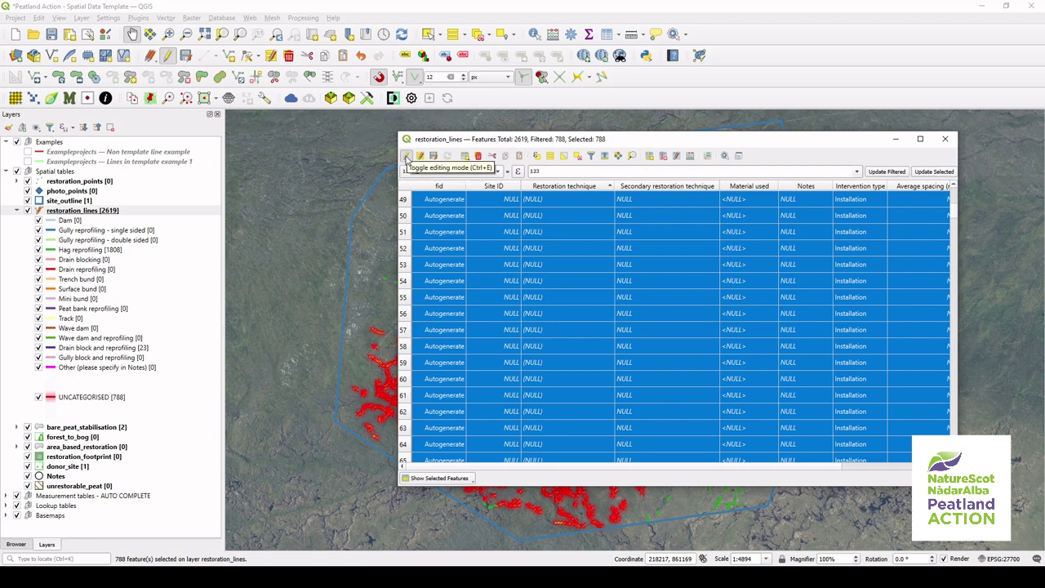
Save the pasted features to the restoration_lines layer and turn editing back on
{"action": "left_click", "coordinate": [406, 156]}
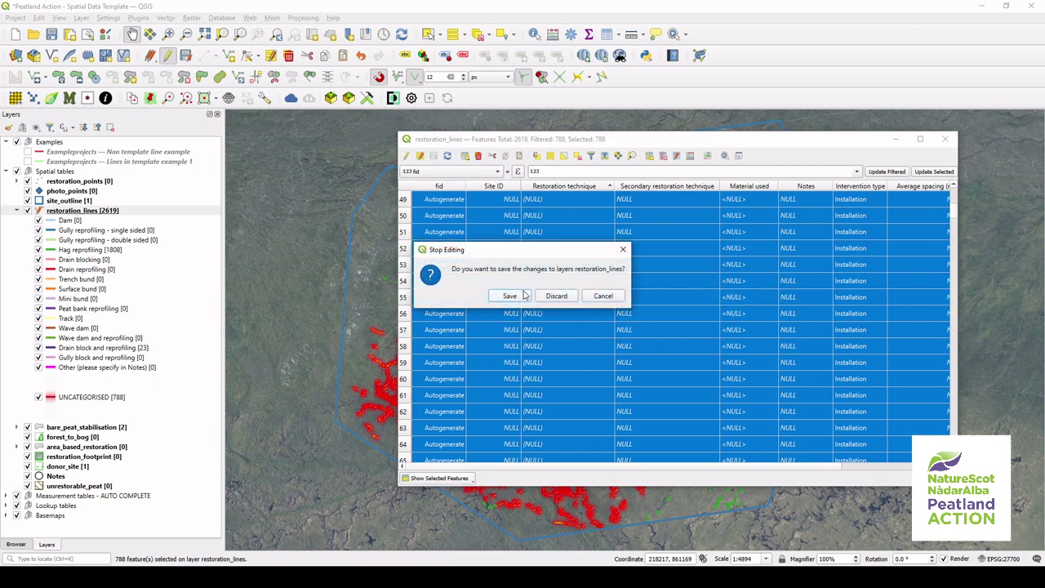
{"action": "left_click", "coordinate": [522, 296]}
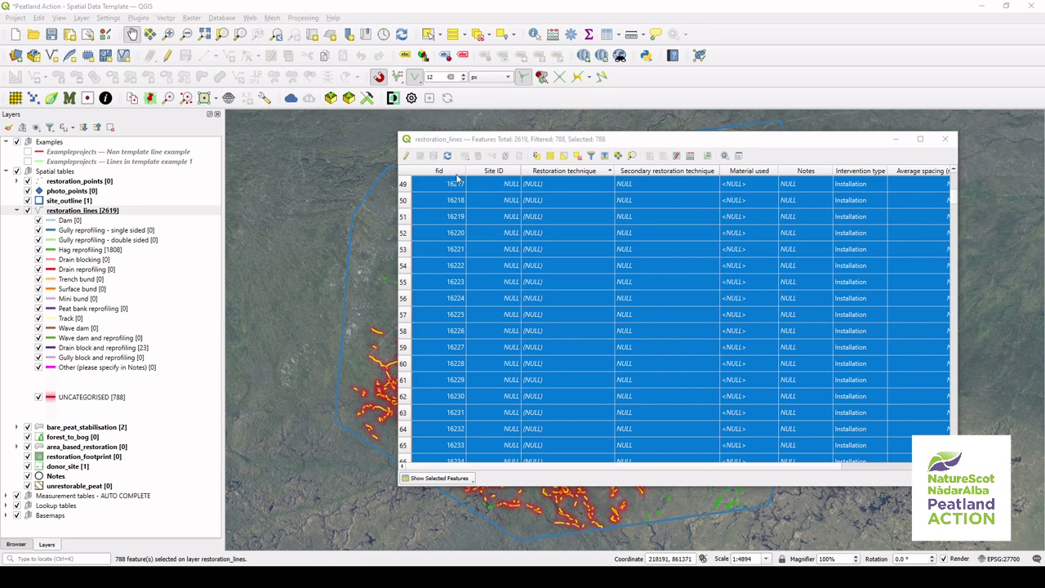
{"action": "left_click", "coordinate": [406, 155]}
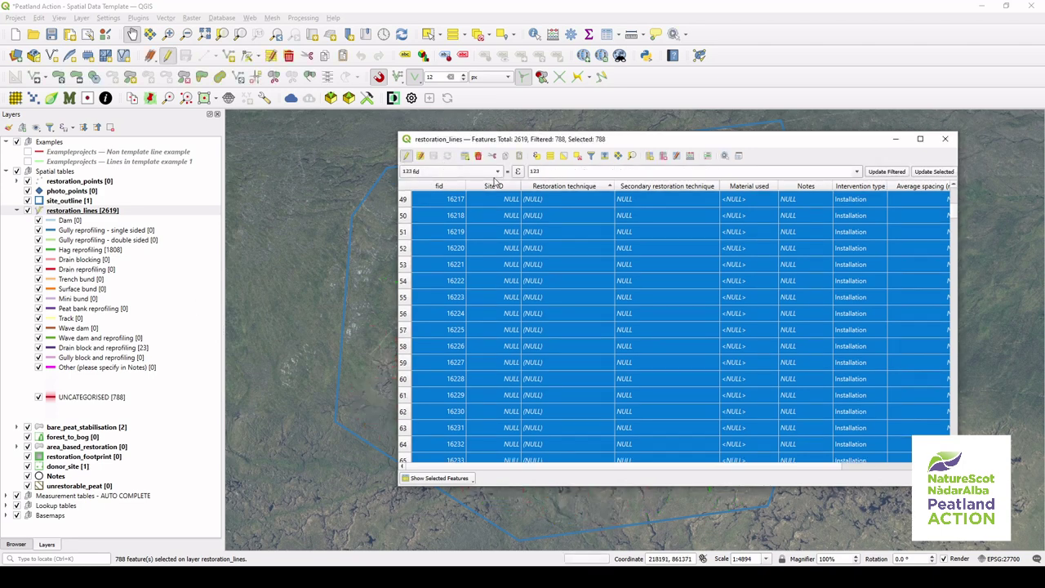
{"action": "left_click_drag", "start_coordinate": [560, 143], "coordinate": [545, 177]}
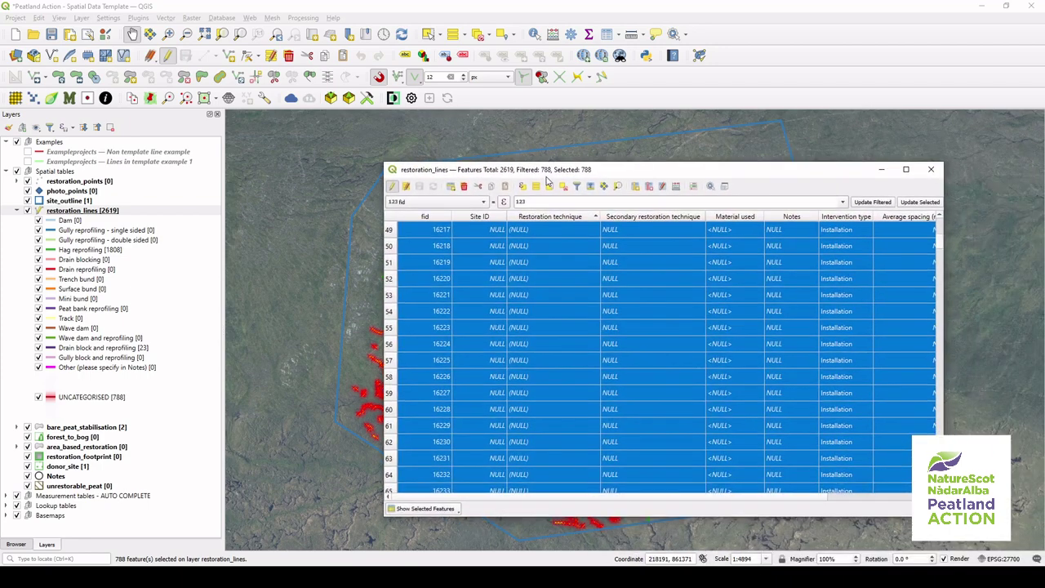
Set Site ID to 1 for all the selected features in the restoration_lines table
{"action": "left_click", "coordinate": [484, 203]}
{"action": "left_click", "coordinate": [441, 222]}
{"action": "left_click", "coordinate": [532, 203]}
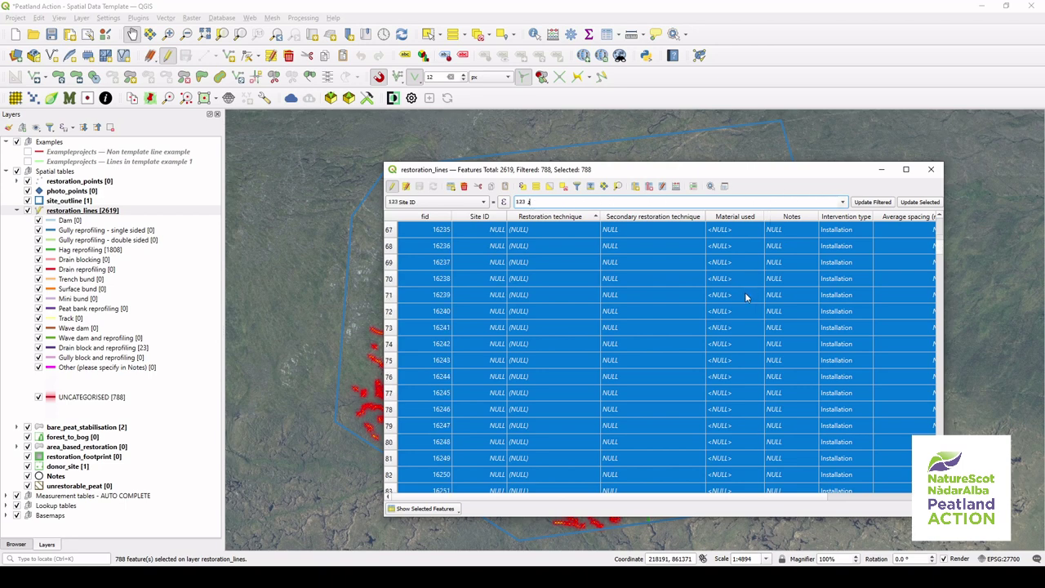
{"action": "left_click_drag", "start_coordinate": [939, 258], "coordinate": [941, 220]}
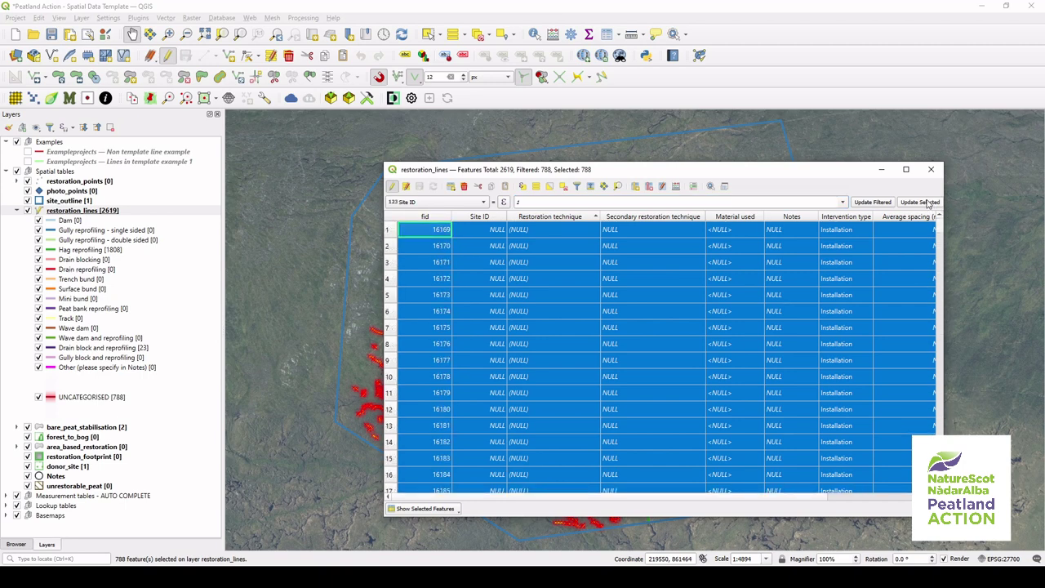
{"action": "left_click", "coordinate": [928, 202]}
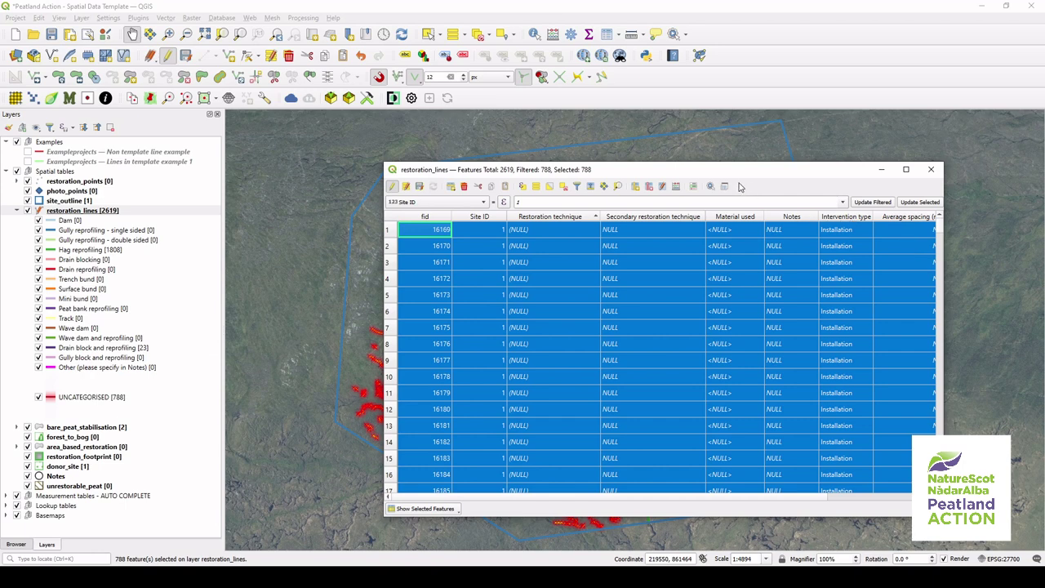
Set the Restoration technique of only the first selected feature to Hag reprofiling
{"action": "left_click", "coordinate": [462, 203]}
{"action": "left_click", "coordinate": [457, 213]}
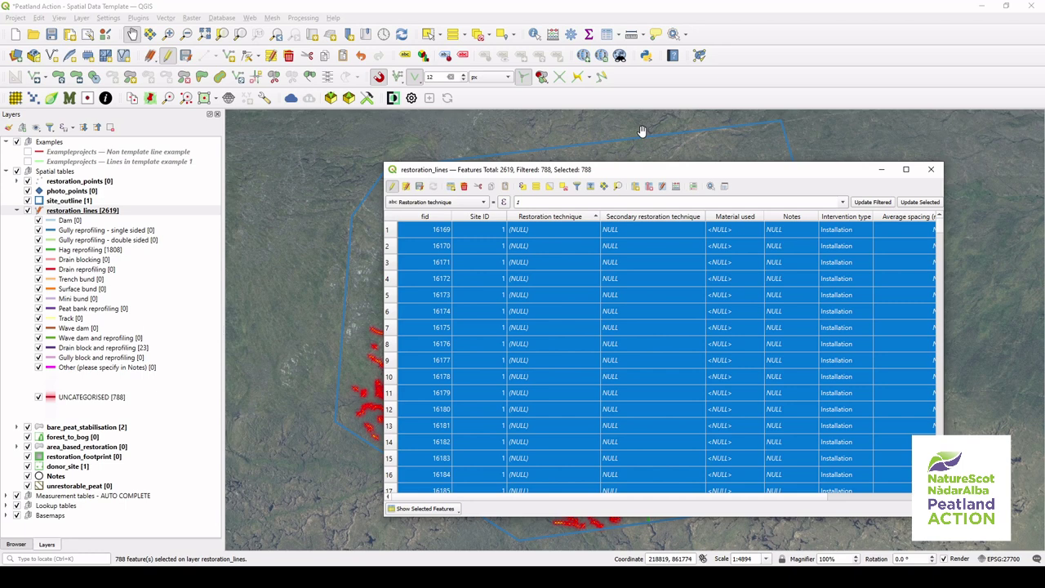
{"action": "double_click", "coordinate": [593, 234]}
{"action": "left_click", "coordinate": [593, 234]}
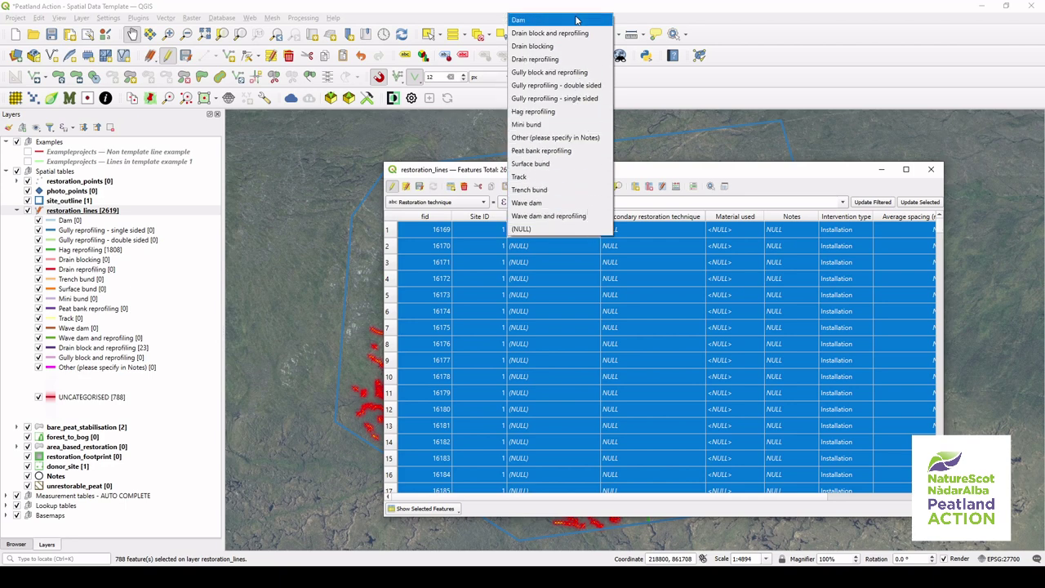
{"action": "left_click", "coordinate": [568, 111]}
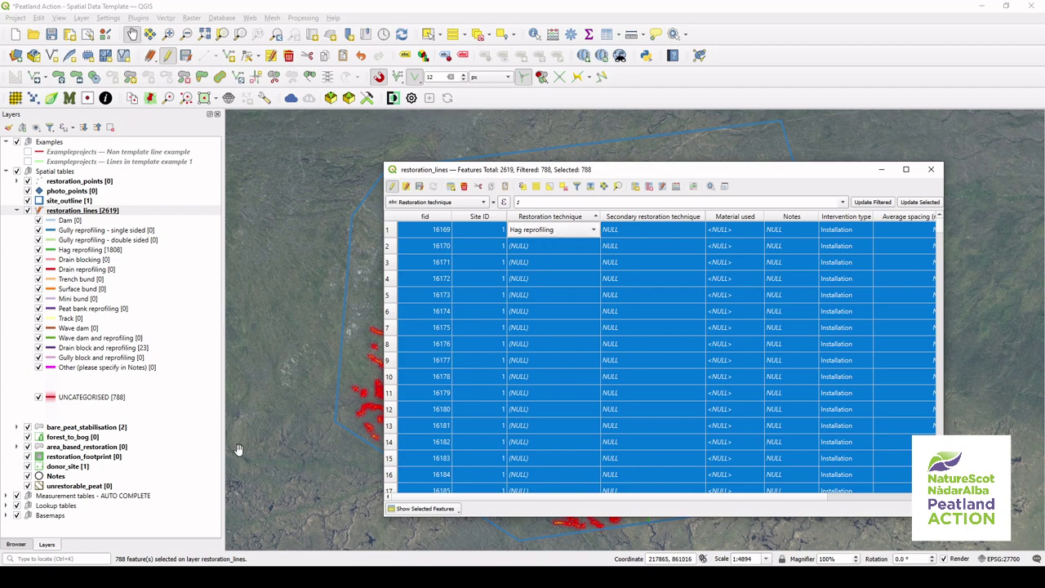
Copy the Hag reprofiling value from the lu_restoration_technique_lines lookup table and close that table
{"action": "left_click", "coordinate": [136, 507]}
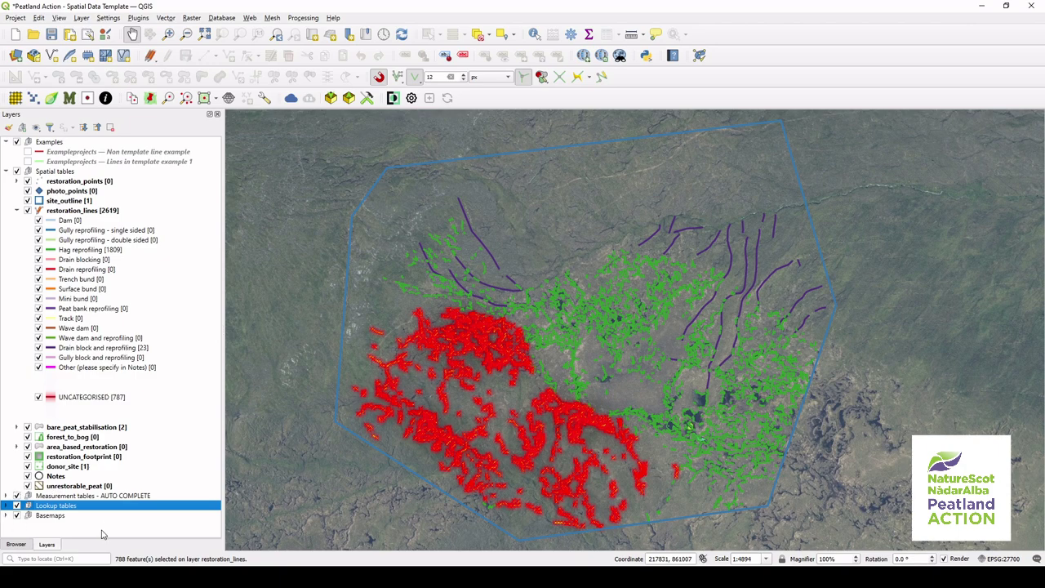
{"action": "left_click", "coordinate": [7, 505]}
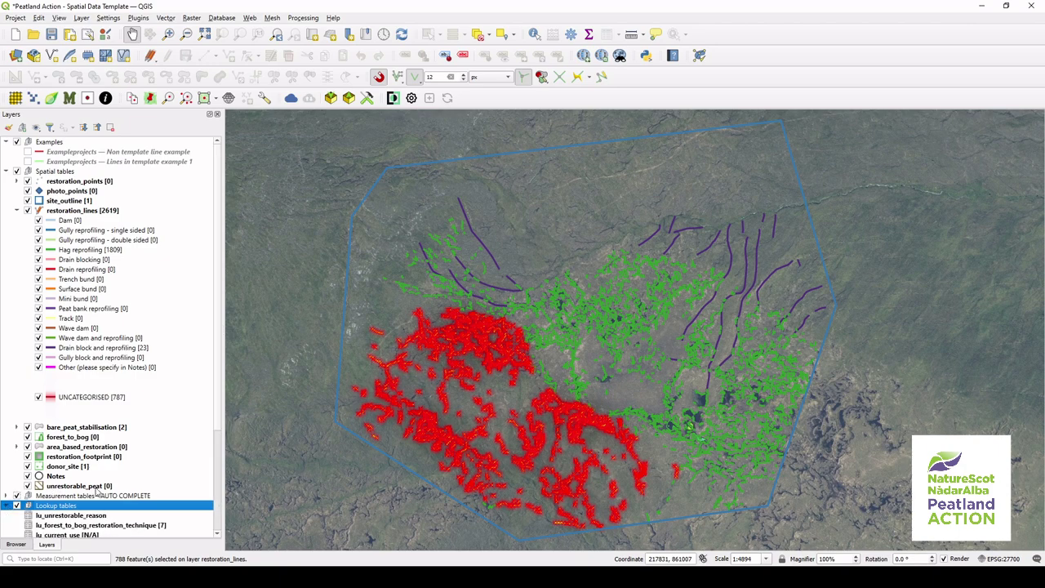
{"action": "scroll", "coordinate": [97, 490], "scroll_direction": "down", "scroll_amount": 5}
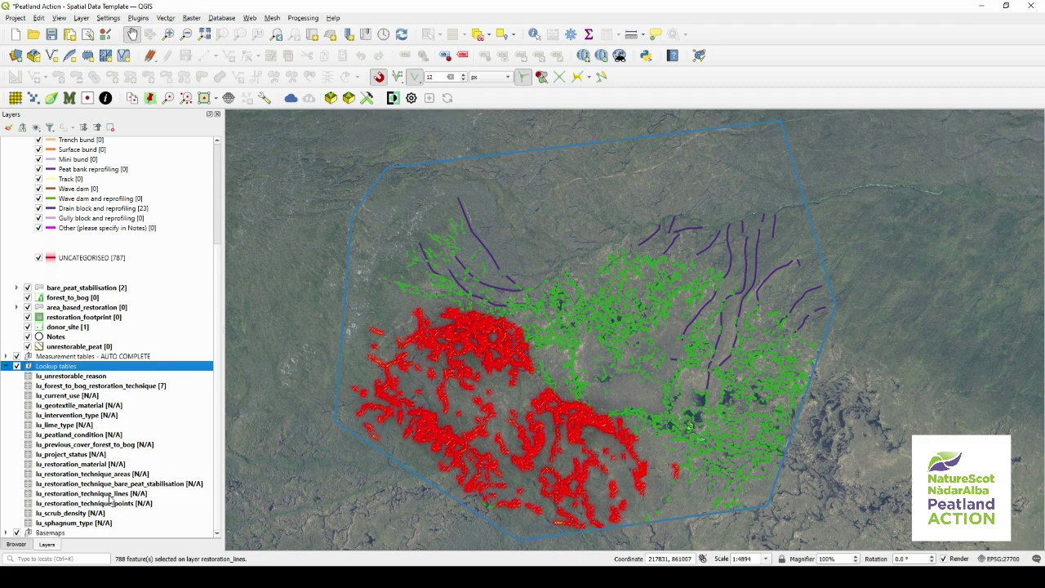
{"action": "left_click", "coordinate": [111, 494]}
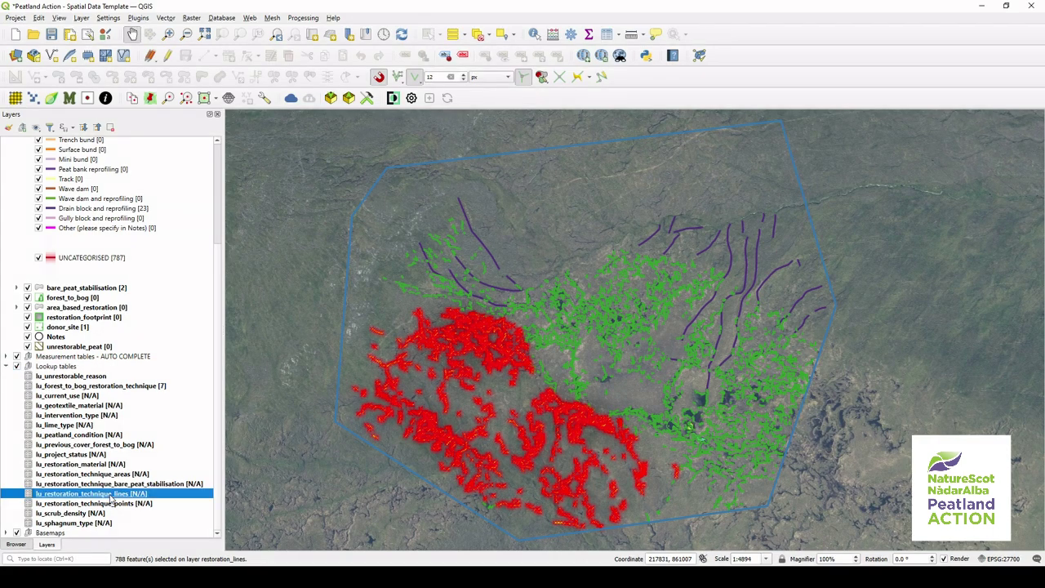
{"action": "right_click", "coordinate": [154, 494]}
{"action": "left_click", "coordinate": [214, 377]}
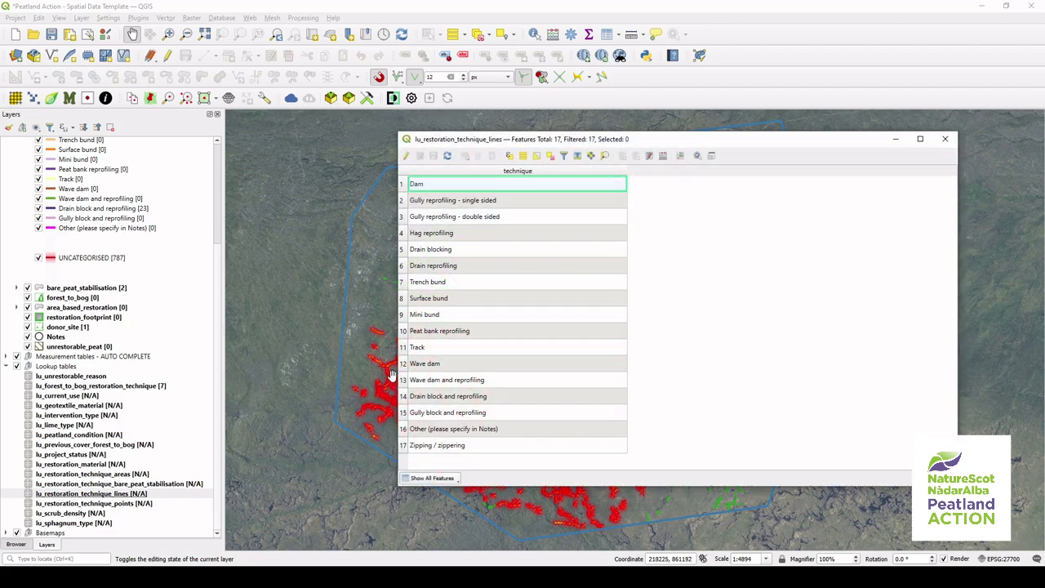
{"action": "left_click", "coordinate": [484, 237]}
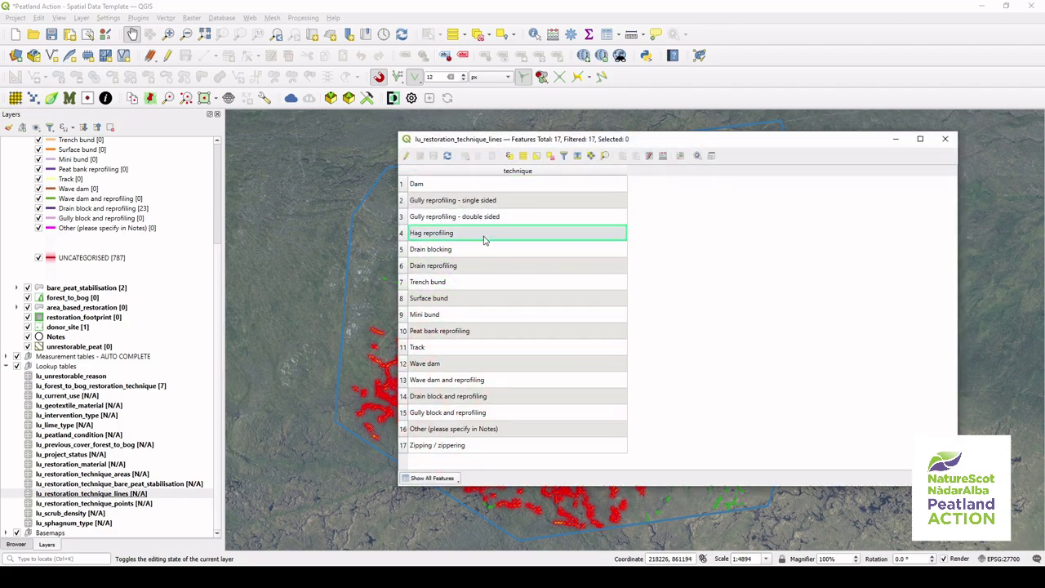
{"action": "right_click", "coordinate": [487, 235]}
{"action": "left_click", "coordinate": [504, 252]}
{"action": "left_click", "coordinate": [944, 138]}
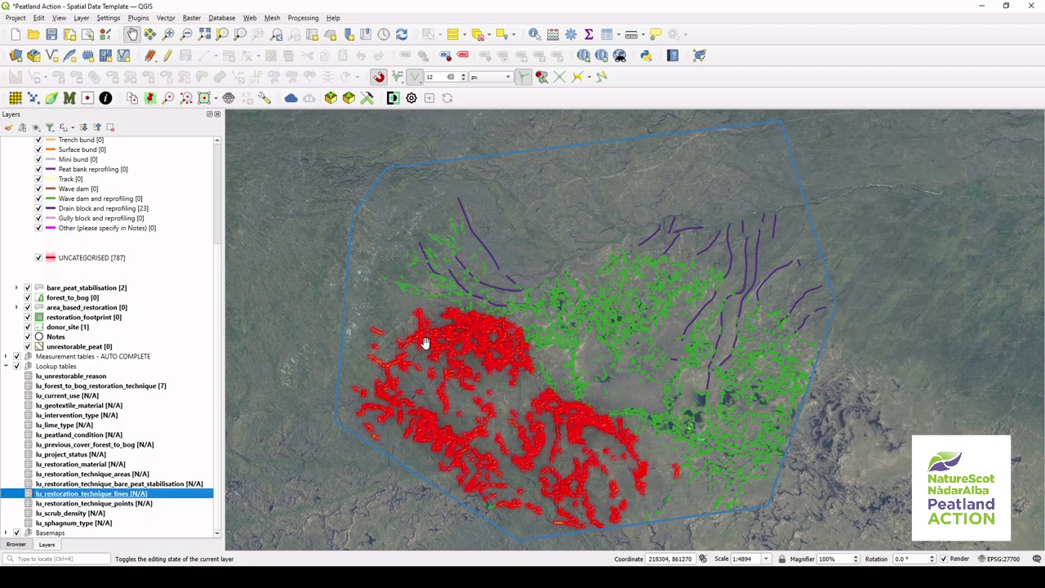
Update the Restoration technique of all selected restoration_lines features with the expression 'Hag reprofiling'
{"action": "key", "text": "alt+Tab"}
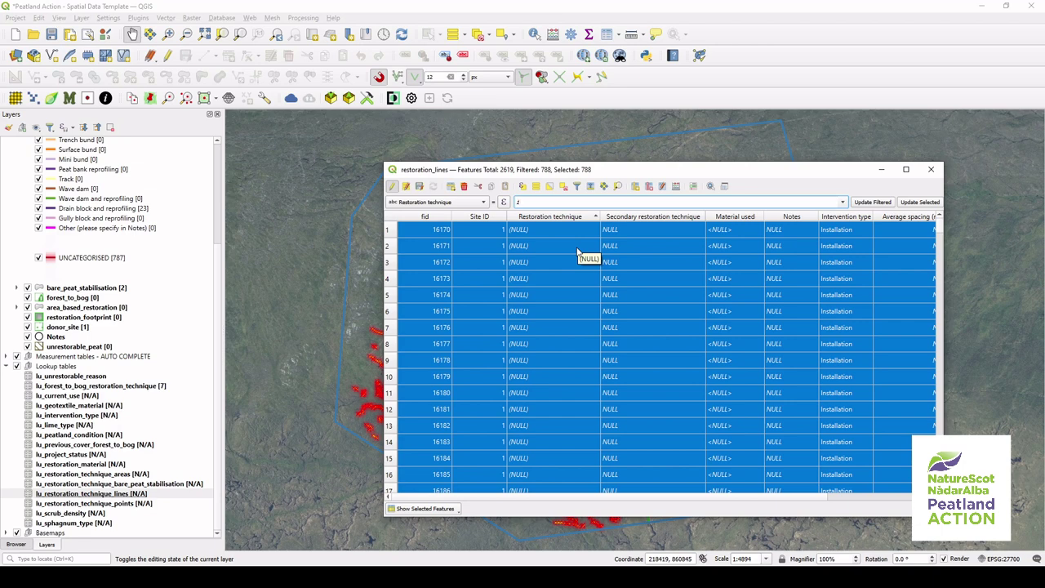
{"action": "left_click", "coordinate": [425, 201]}
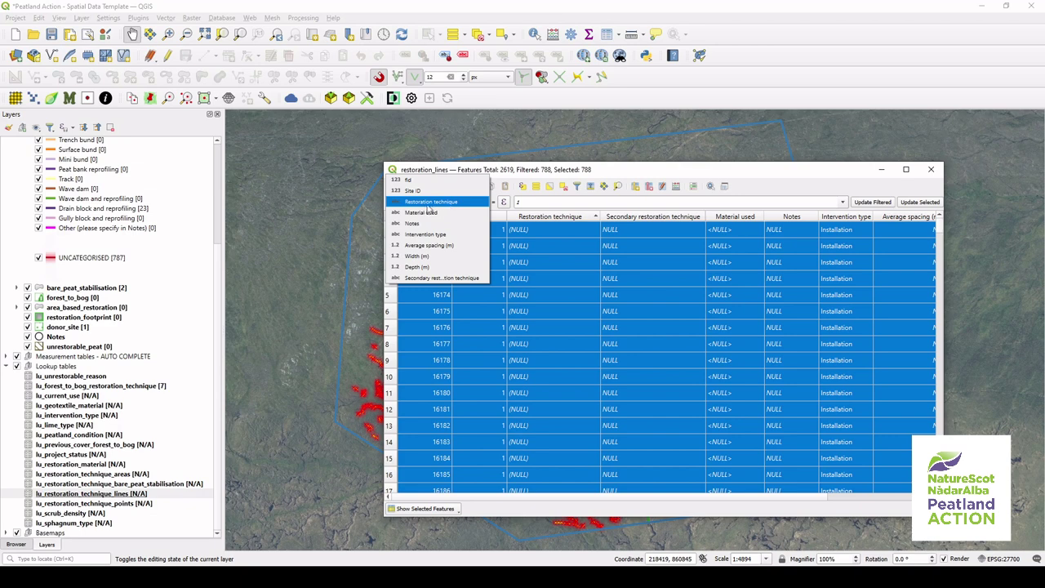
{"action": "left_click", "coordinate": [466, 205]}
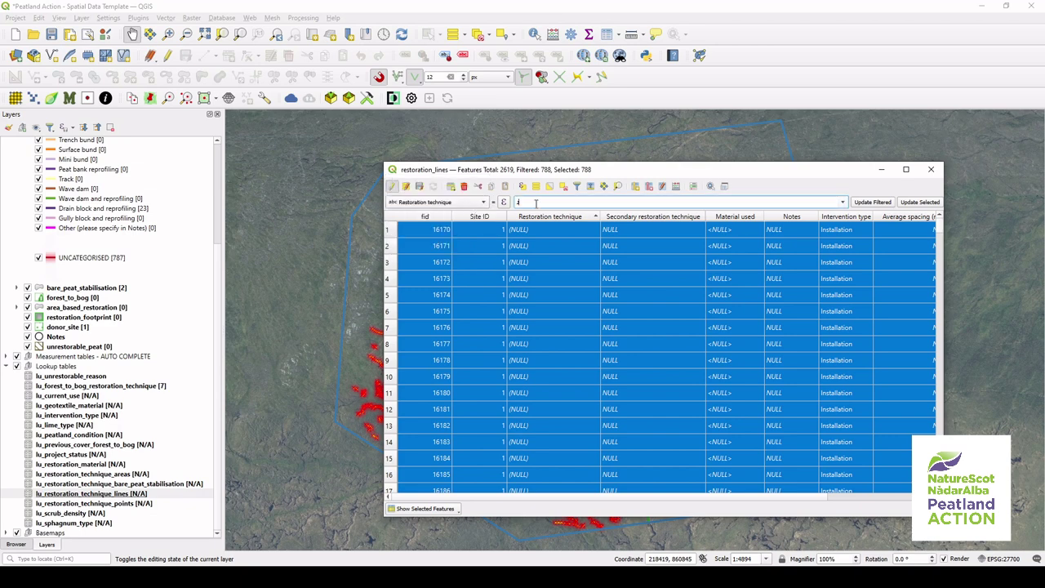
{"action": "double_click", "coordinate": [515, 203]}
{"action": "key", "text": "ctrl+v"}
{"action": "left_click", "coordinate": [517, 203]}
{"action": "type", "text": "'"}
{"action": "left_click", "coordinate": [569, 203]}
{"action": "type", "text": "'"}
{"action": "left_click", "coordinate": [920, 202]}
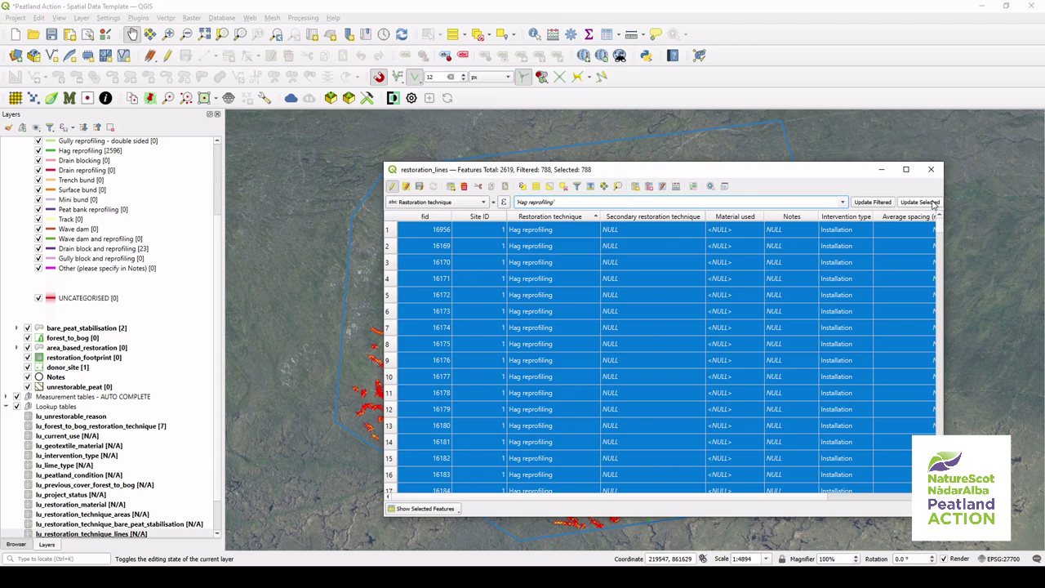
Check the updated rows through the end of the restoration_lines table, save the layer edits and clear the feature selection
{"action": "left_click_drag", "start_coordinate": [939, 227], "coordinate": [909, 487]}
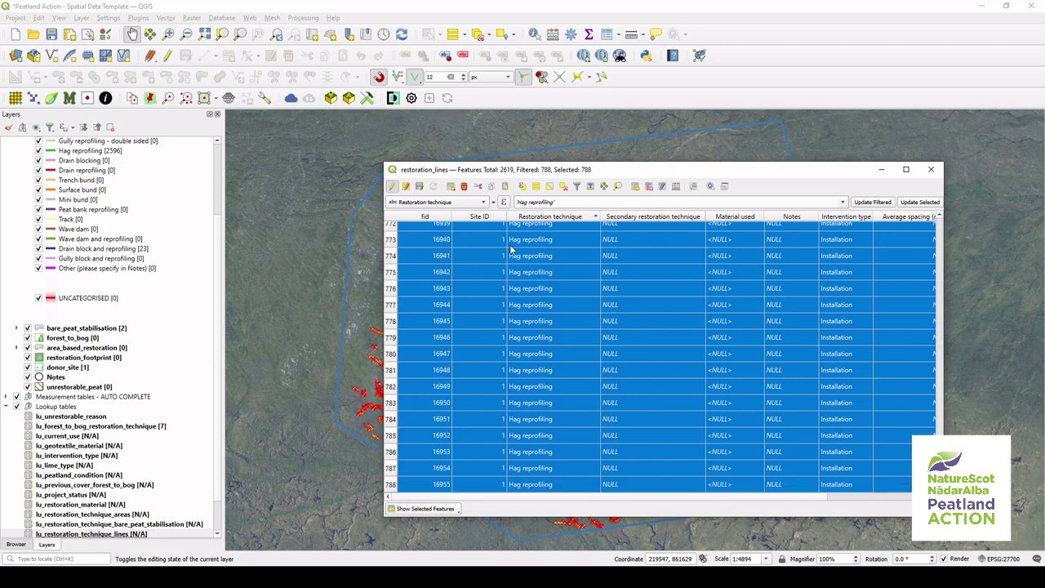
{"action": "left_click", "coordinate": [419, 187]}
{"action": "left_click_drag", "start_coordinate": [680, 174], "coordinate": [788, 136]}
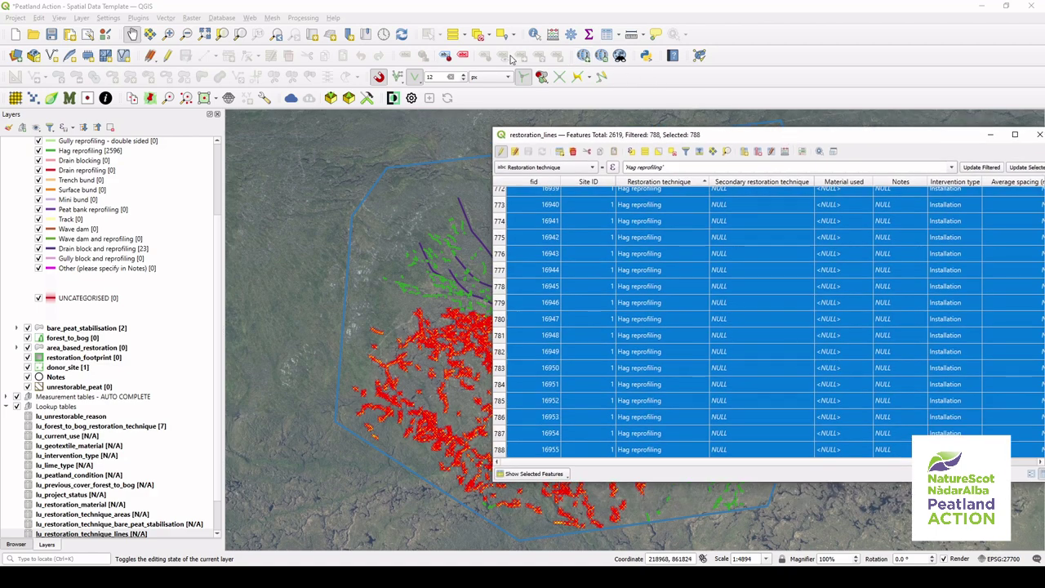
{"action": "left_click", "coordinate": [671, 152]}
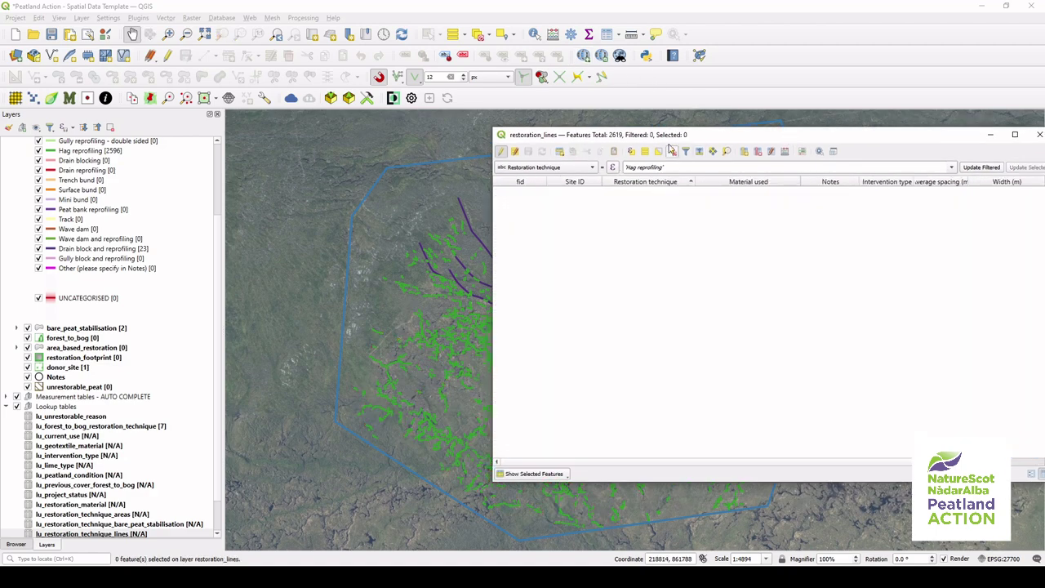
Show all features in the restoration_lines attribute table and widen its window so more attribute columns fit
{"action": "left_click", "coordinate": [557, 475]}
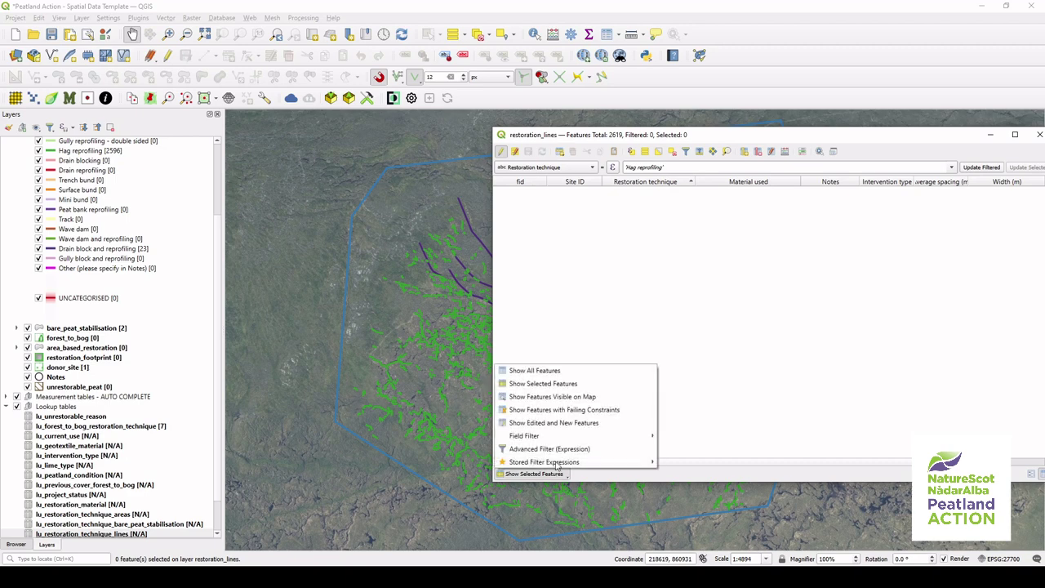
{"action": "left_click", "coordinate": [557, 371]}
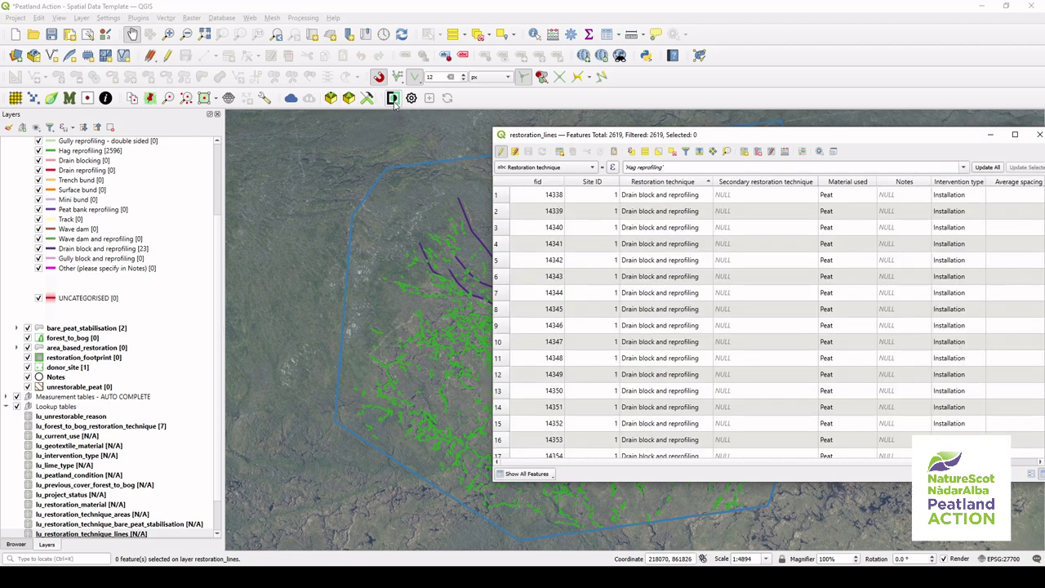
{"action": "left_click_drag", "start_coordinate": [500, 134], "coordinate": [700, 205]}
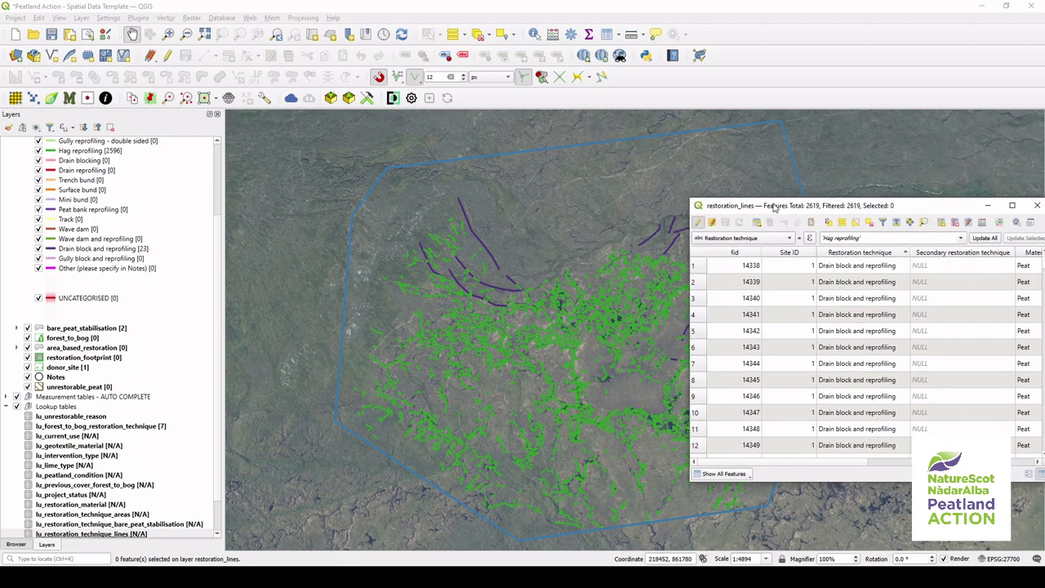
{"action": "left_click_drag", "start_coordinate": [777, 206], "coordinate": [502, 192]}
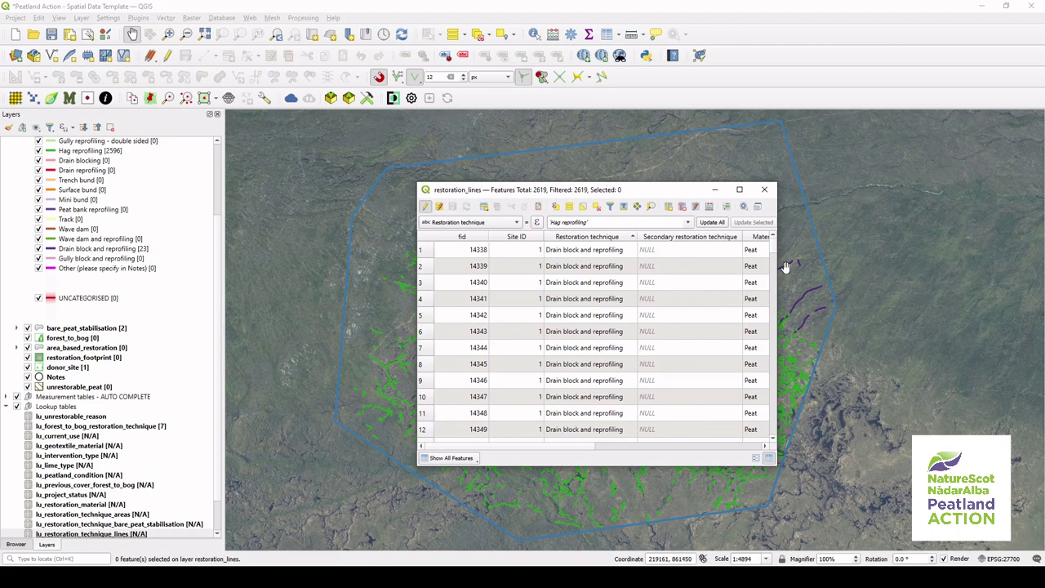
{"action": "left_click_drag", "start_coordinate": [777, 267], "coordinate": [1041, 271]}
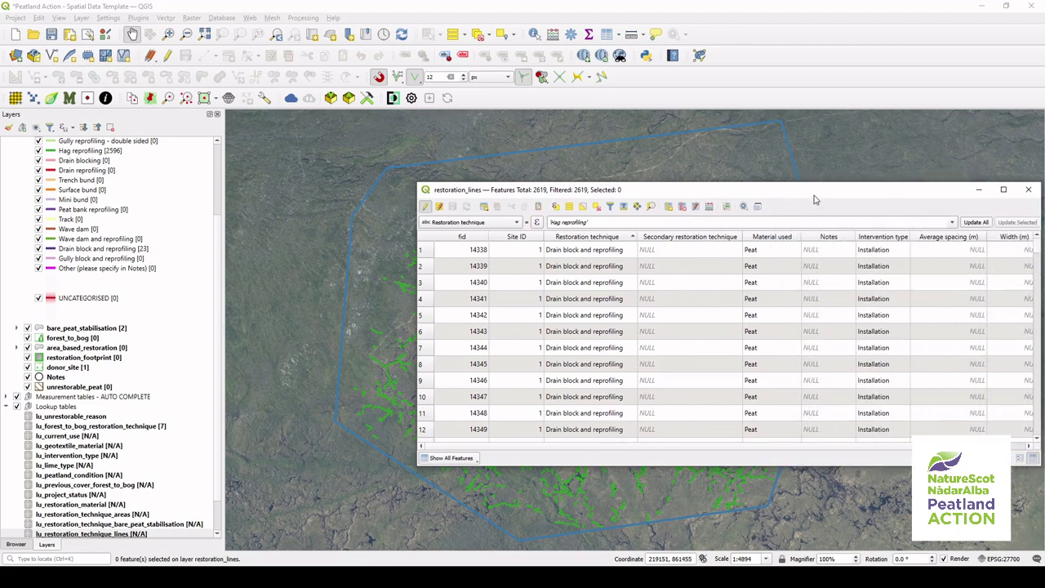
{"action": "left_click_drag", "start_coordinate": [816, 195], "coordinate": [696, 196]}
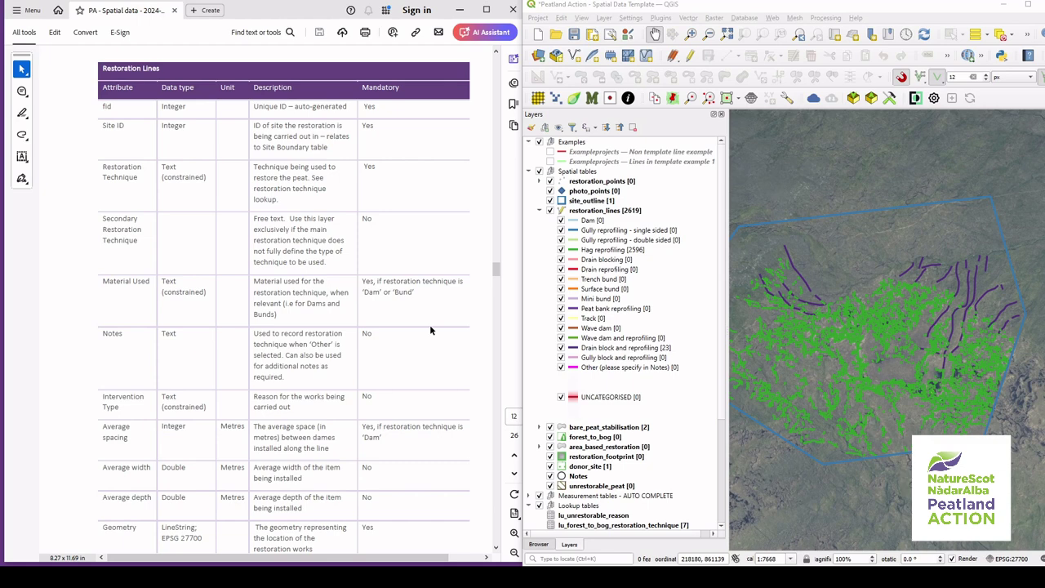
Select the restoration_footprint layer among the spatial tables
{"action": "left_click", "coordinate": [576, 496]}
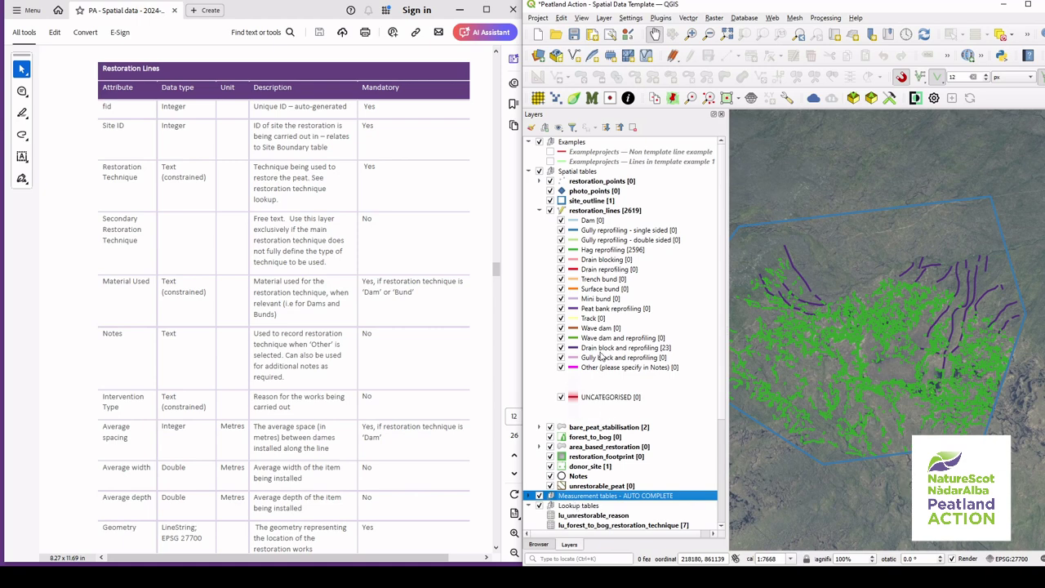
{"action": "left_click", "coordinate": [604, 458]}
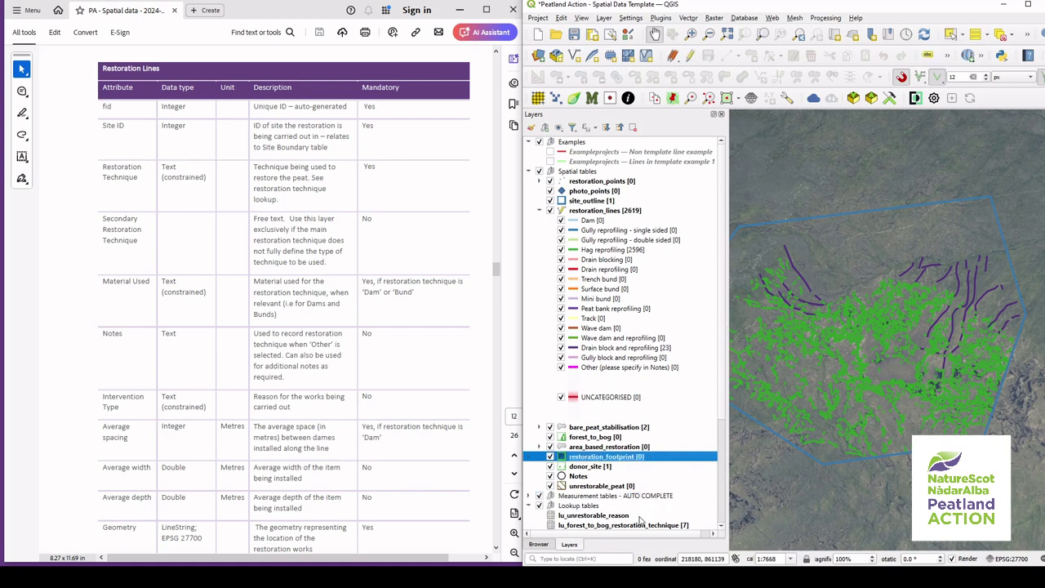